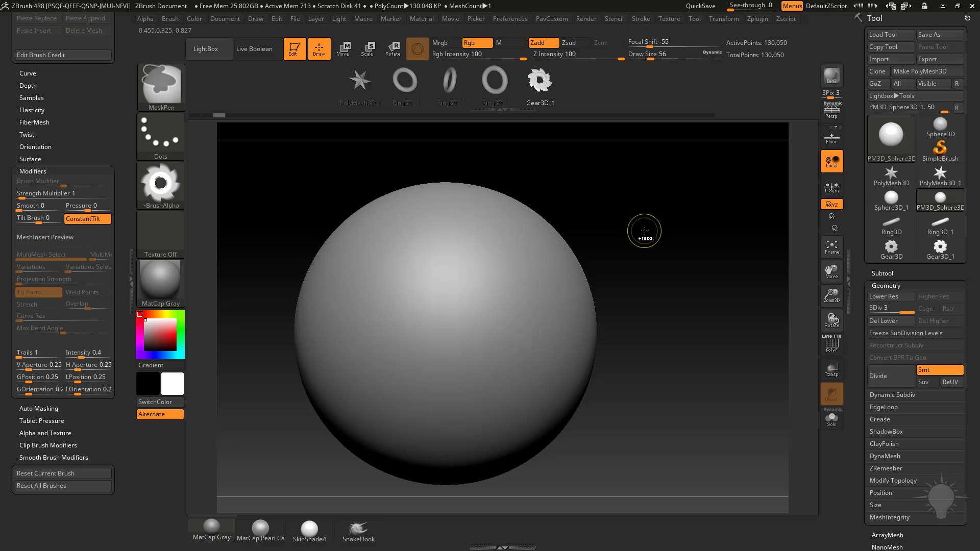
Step: Subdivide the sphere one more level and choose the ChiselRect brush for sculpting
{"action": "key", "text": "ctrl+d"}
{"action": "key", "text": "b"}
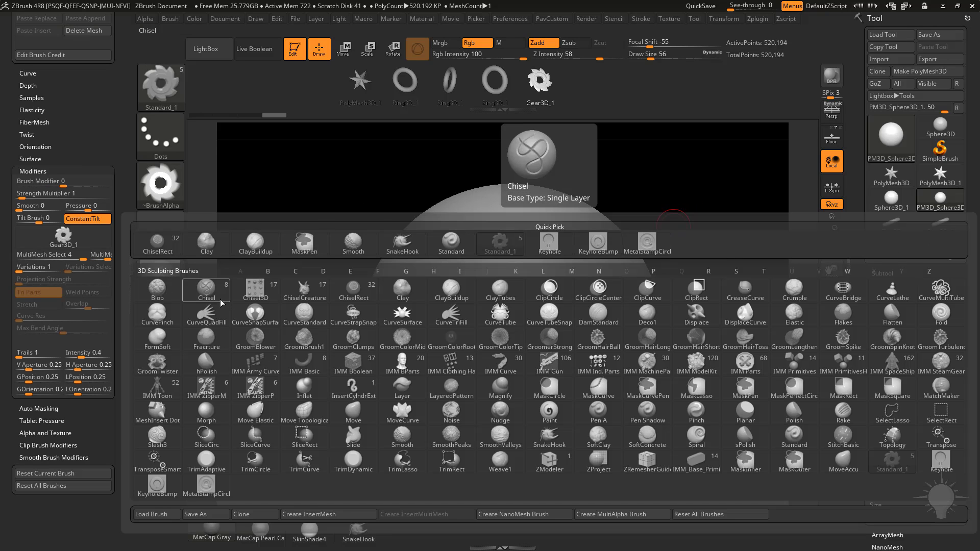
{"action": "left_click", "coordinate": [348, 292]}
{"action": "scroll", "coordinate": [96, 161], "scroll_direction": "up", "scroll_amount": 5}
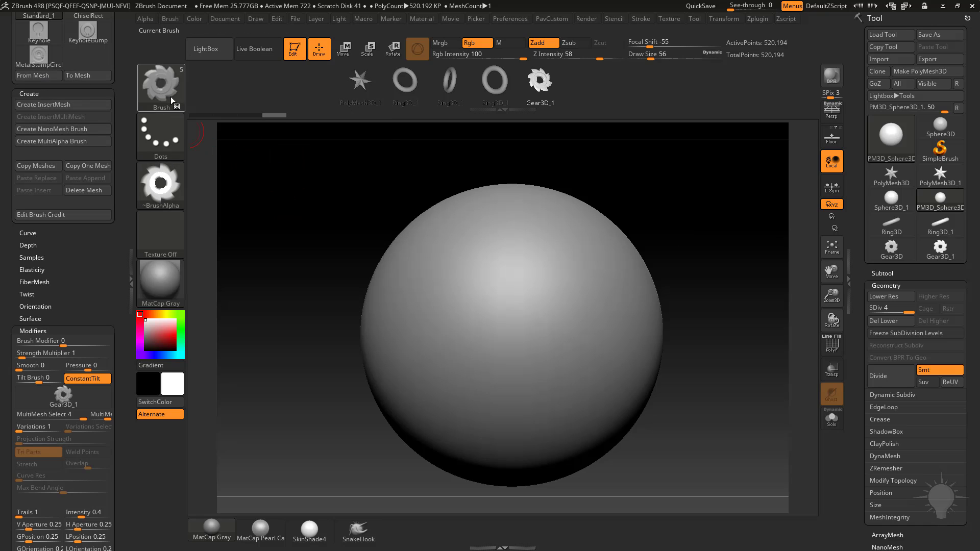
{"action": "key", "text": "b"}
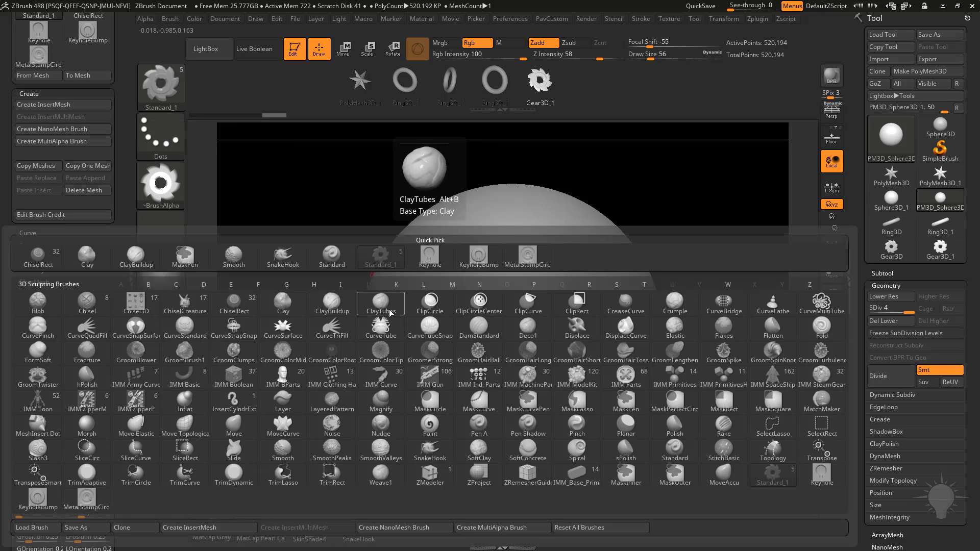
{"action": "left_click", "coordinate": [232, 304]}
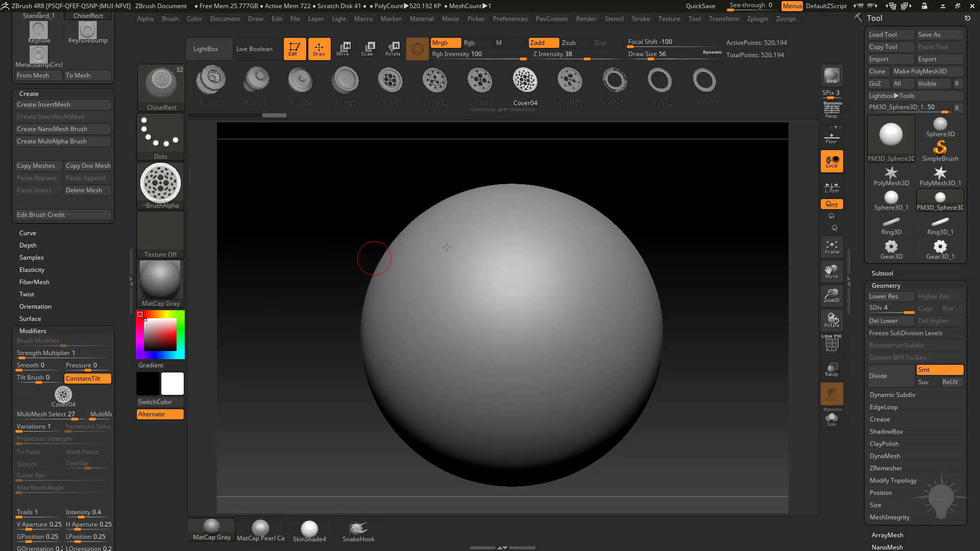
{"action": "left_click_drag", "start_coordinate": [670, 225], "coordinate": [589, 252]}
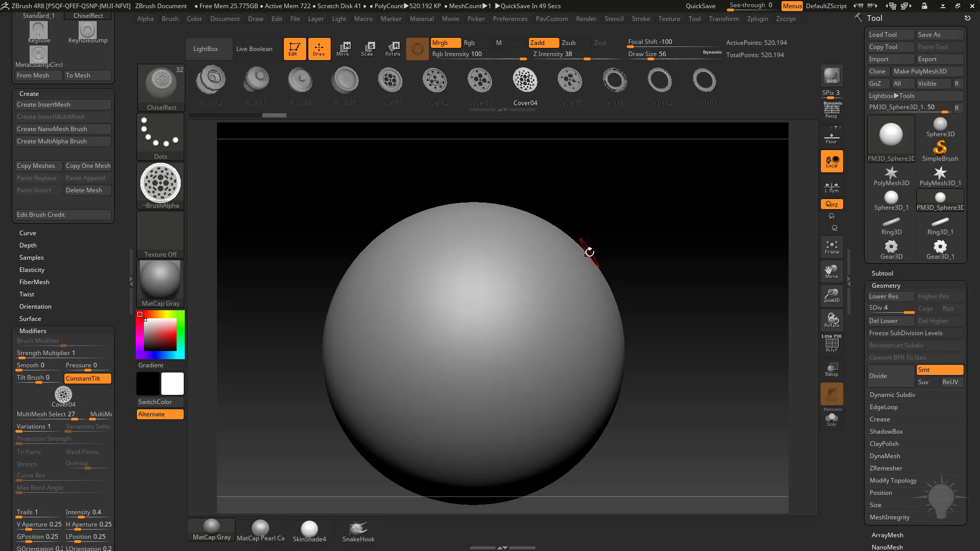
Step: Clone the ChiselRect brush to make a separate copy of it
{"action": "left_click", "coordinate": [167, 88]}
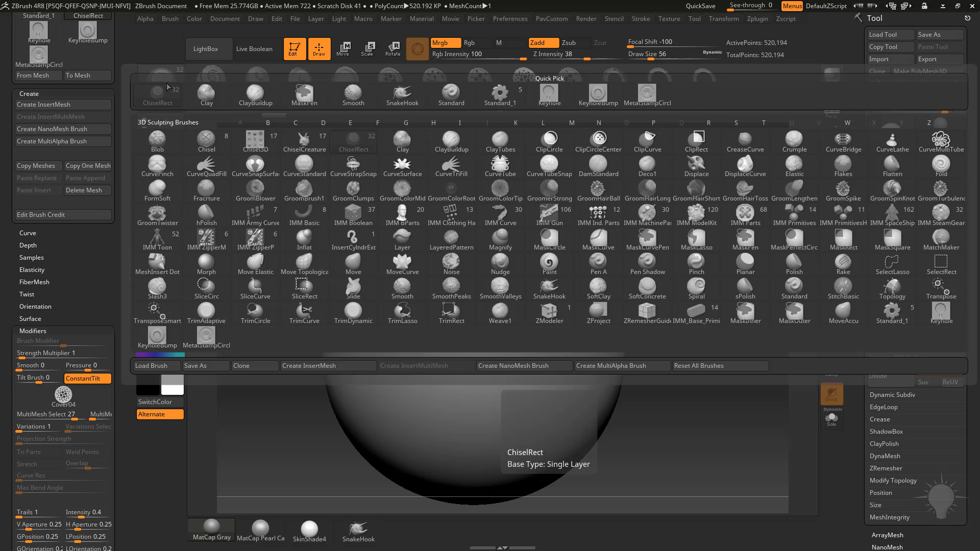
{"action": "left_click", "coordinate": [267, 368]}
{"action": "left_click", "coordinate": [160, 87]}
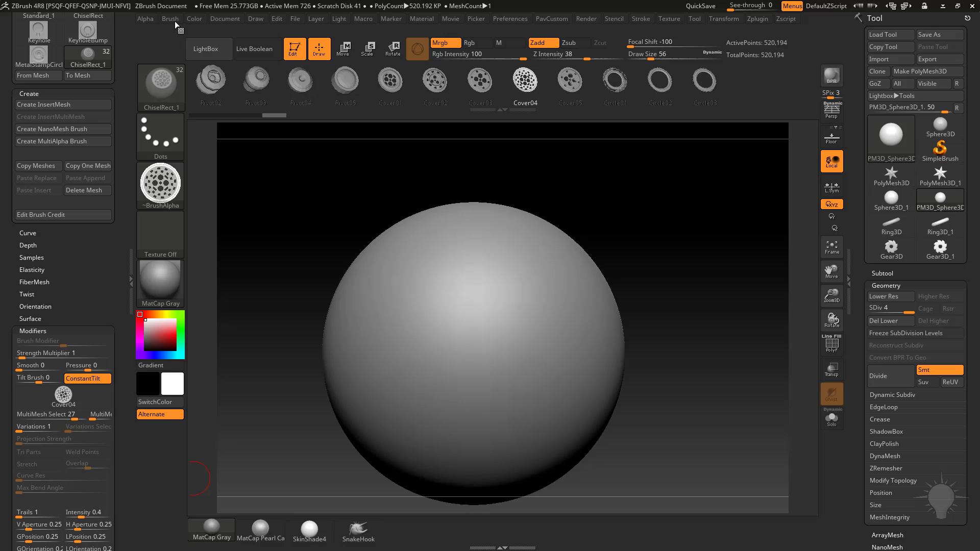
Step: Look up the ZBrushes Military folder in the brush save dialog without saving, and view it in the LightBox brush library
{"action": "left_click", "coordinate": [175, 20]}
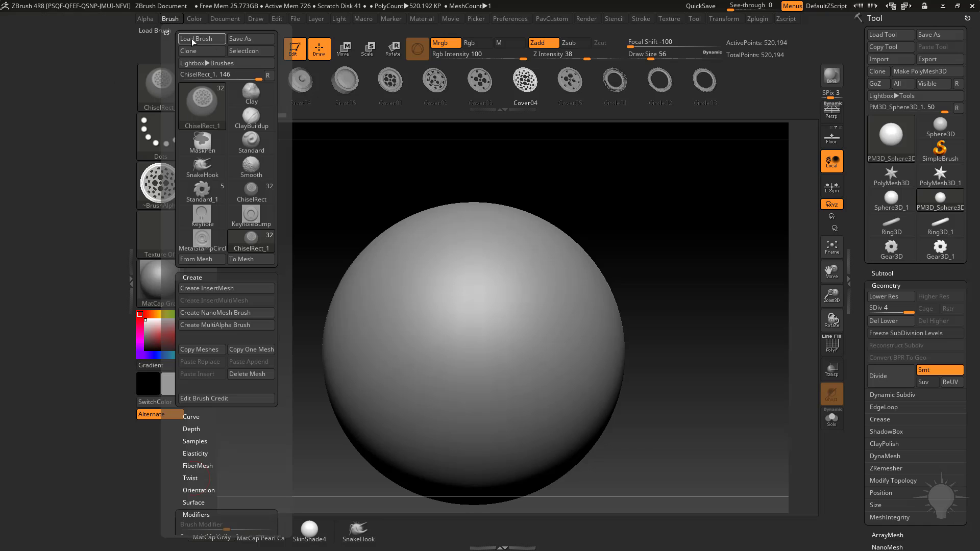
{"action": "left_click", "coordinate": [248, 36]}
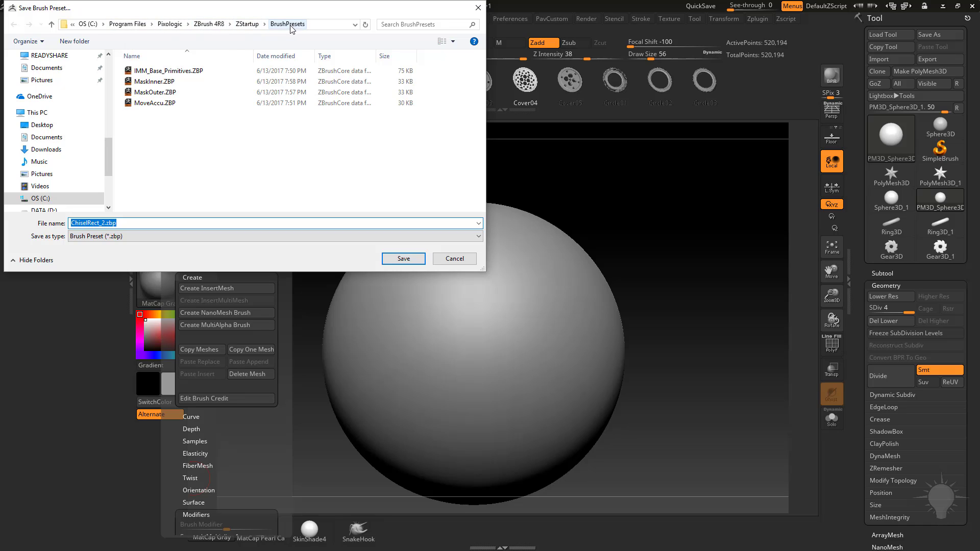
{"action": "left_click", "coordinate": [245, 26]}
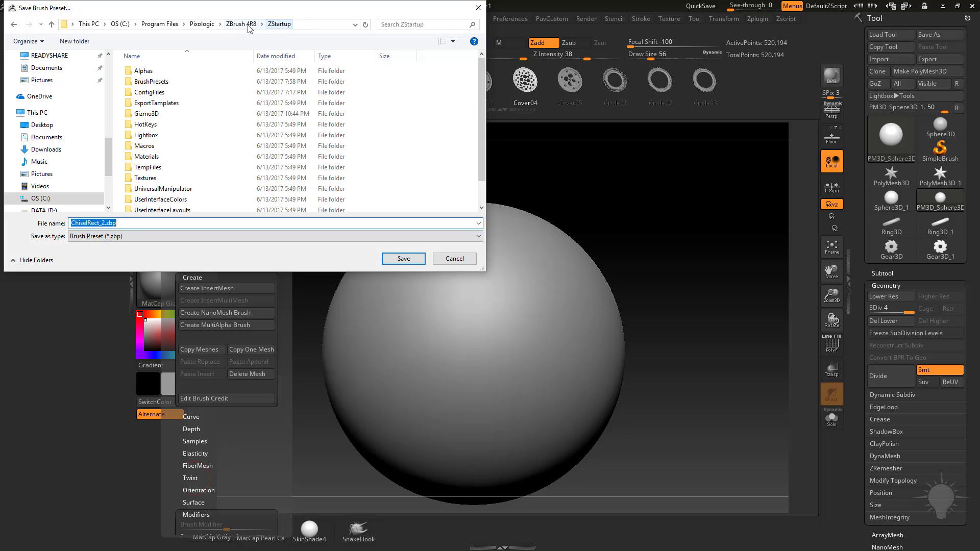
{"action": "left_click", "coordinate": [246, 26]}
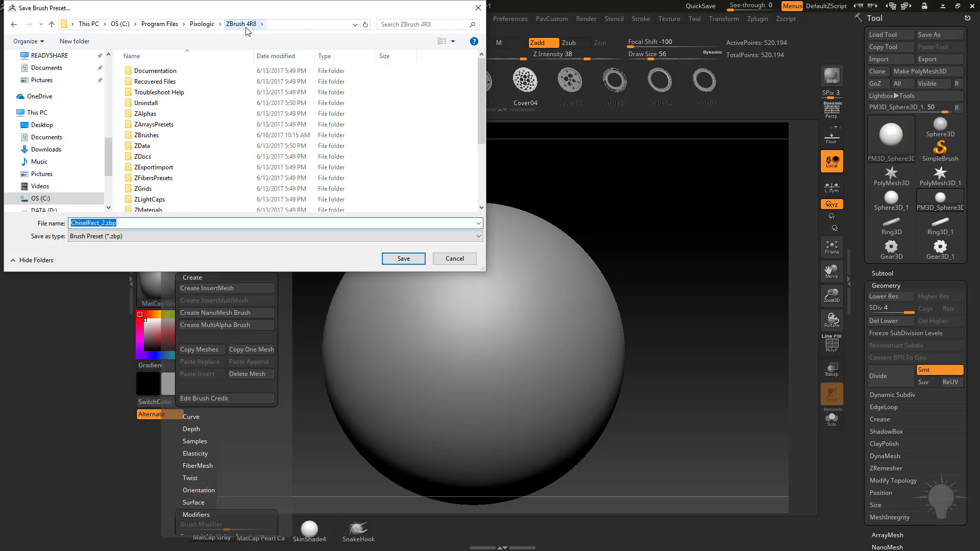
{"action": "left_click", "coordinate": [180, 137]}
{"action": "double_click", "coordinate": [180, 140]}
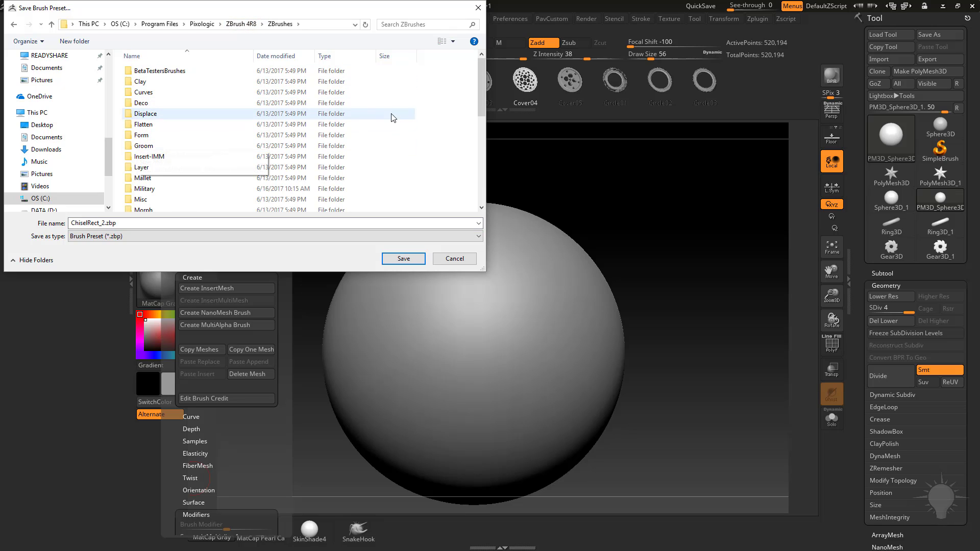
{"action": "left_click", "coordinate": [162, 193]}
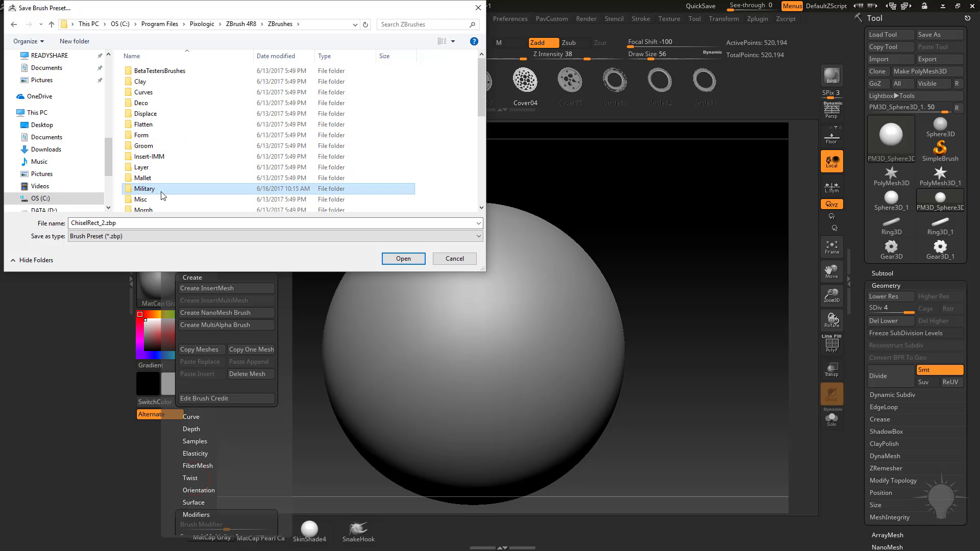
{"action": "double_click", "coordinate": [162, 193]}
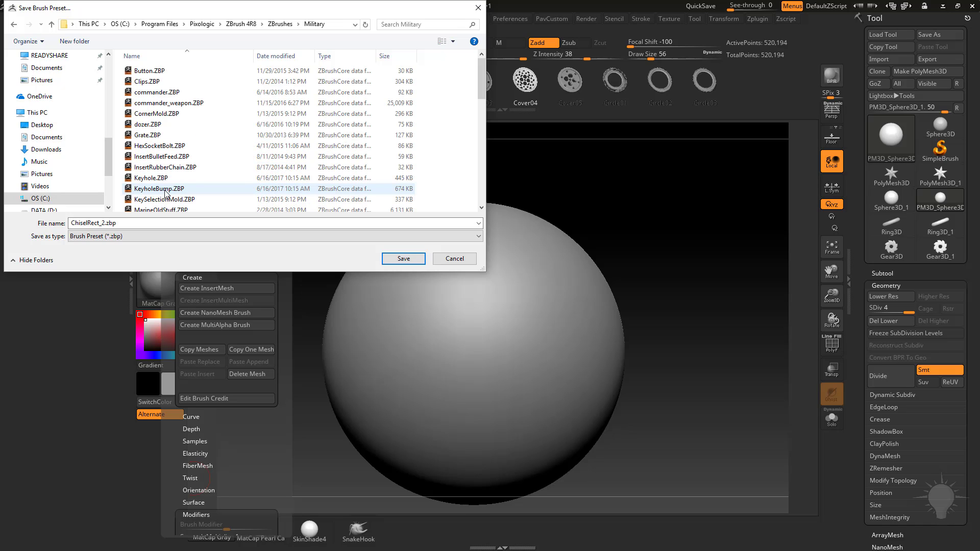
{"action": "left_click", "coordinate": [454, 258]}
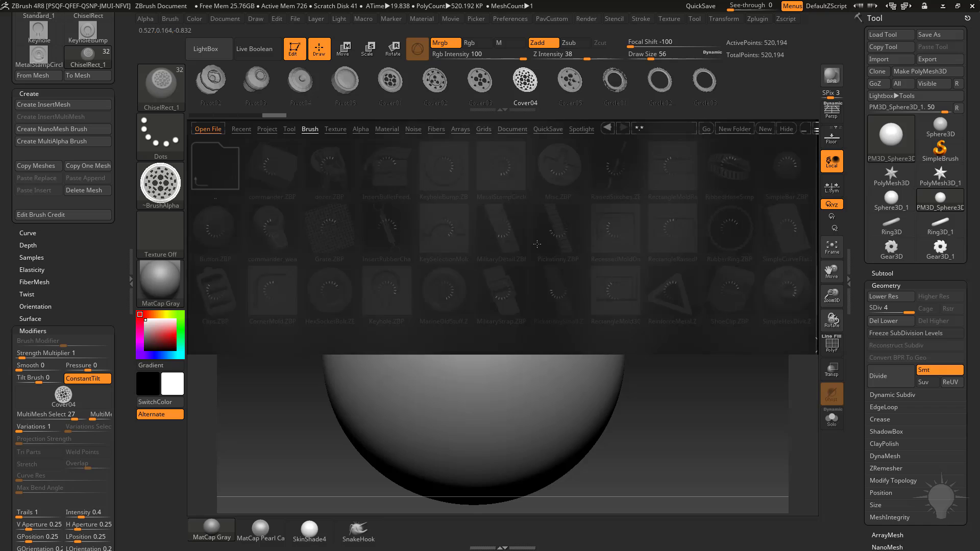
{"action": "left_click", "coordinate": [309, 129]}
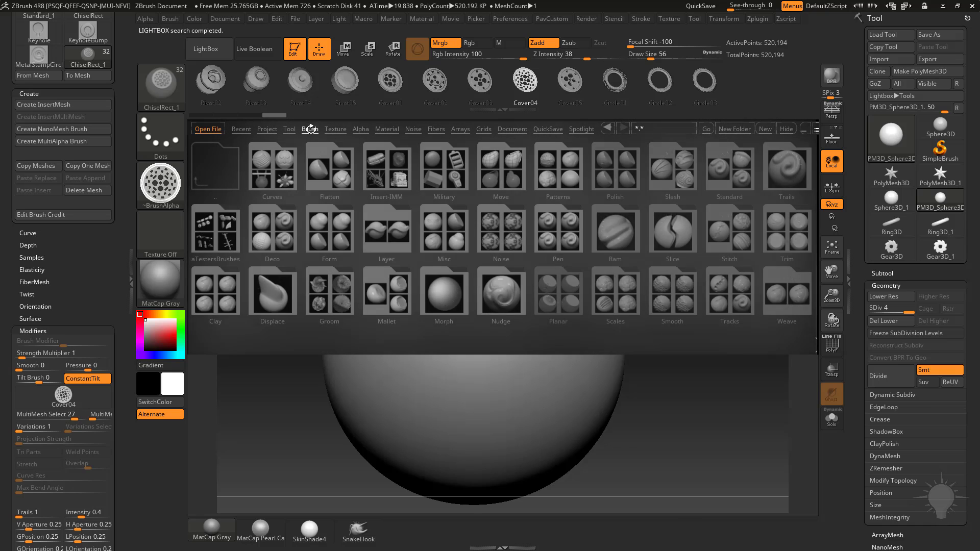
{"action": "double_click", "coordinate": [437, 175]}
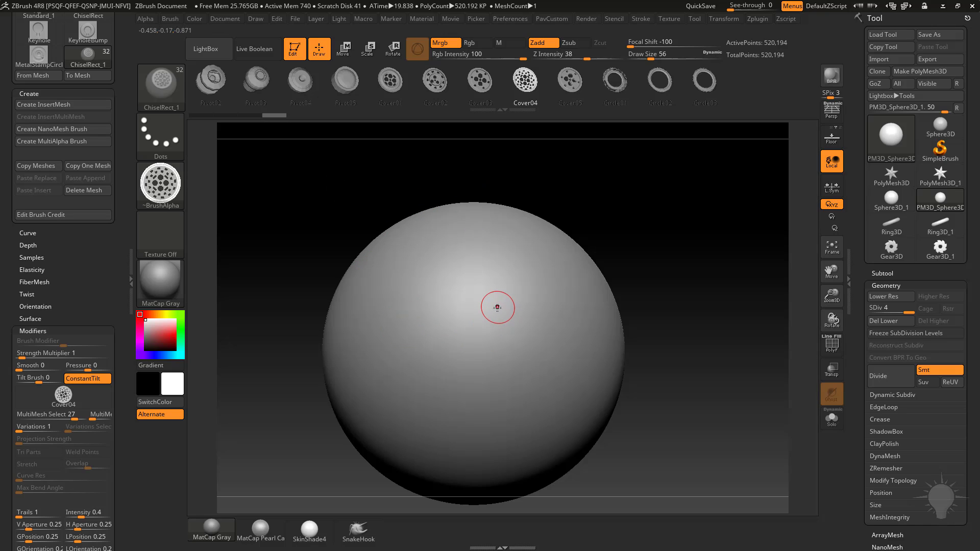
Step: Set the cloned brush's stroke to DragRect and test it with two Cover04 stamps on the sphere, undoing both
{"action": "left_click", "coordinate": [161, 135]}
{"action": "left_click", "coordinate": [325, 153]}
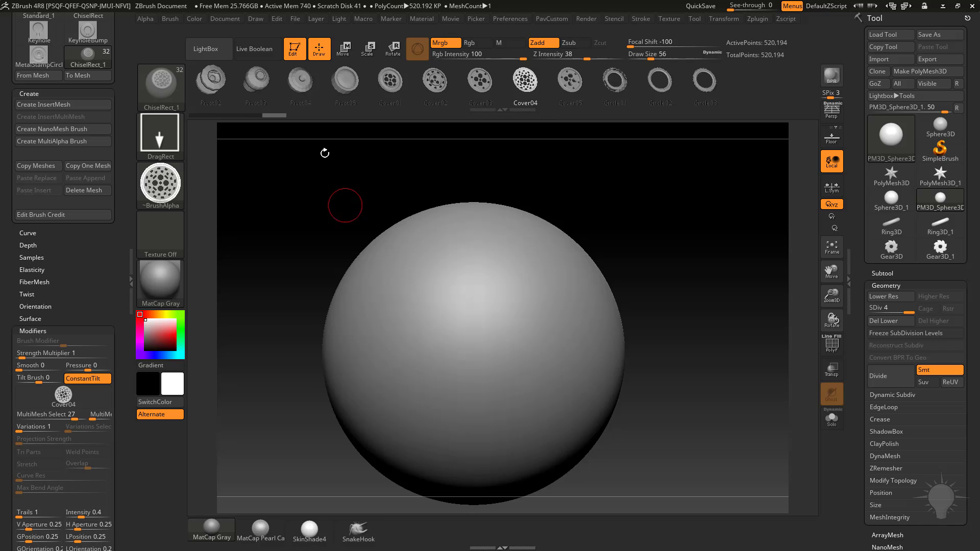
{"action": "left_click_drag", "start_coordinate": [414, 308], "coordinate": [536, 343]}
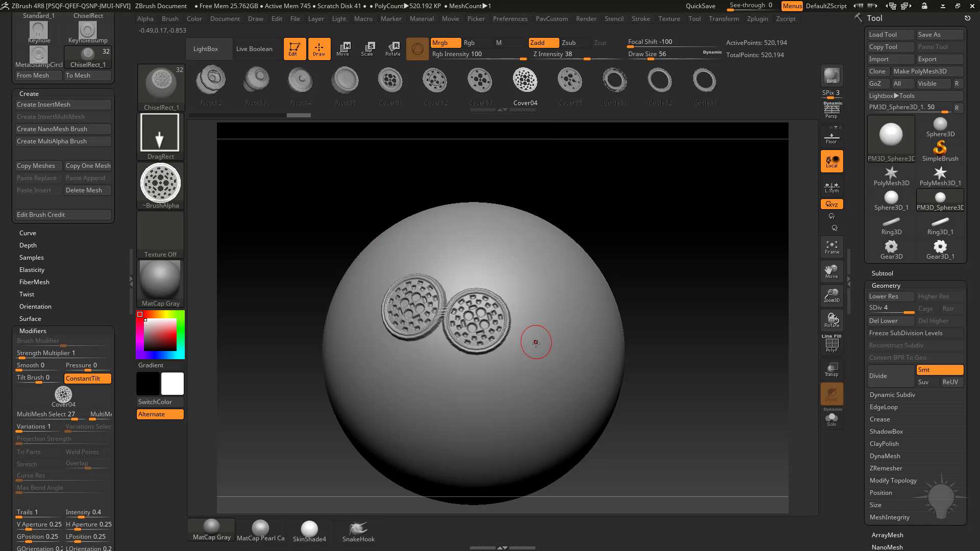
{"action": "key", "text": "ctrl+z"}
{"action": "key", "text": "ctrl+z"}
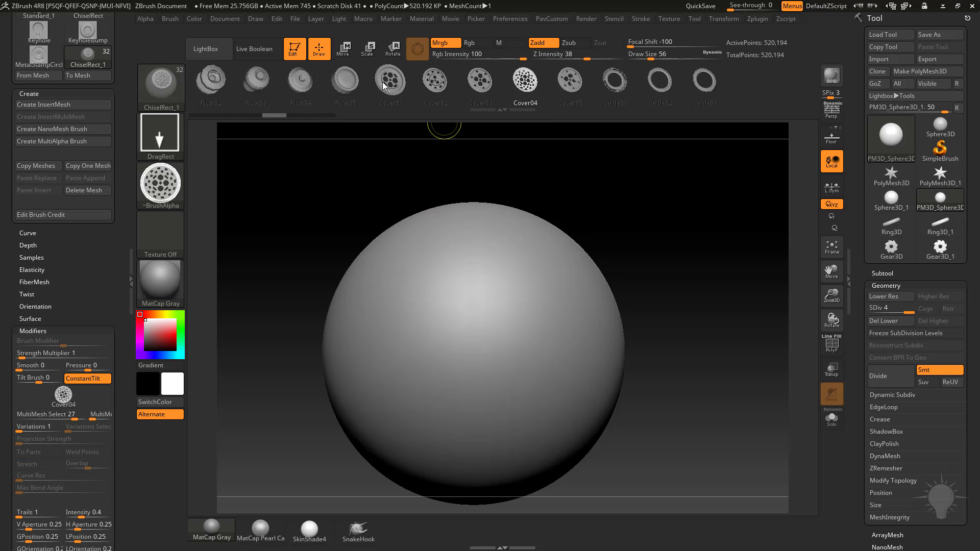
Step: Try a single Rivot05 stamp on the front of the sphere and undo it
{"action": "left_click", "coordinate": [417, 84]}
{"action": "left_click_drag", "start_coordinate": [423, 307], "coordinate": [459, 329]}
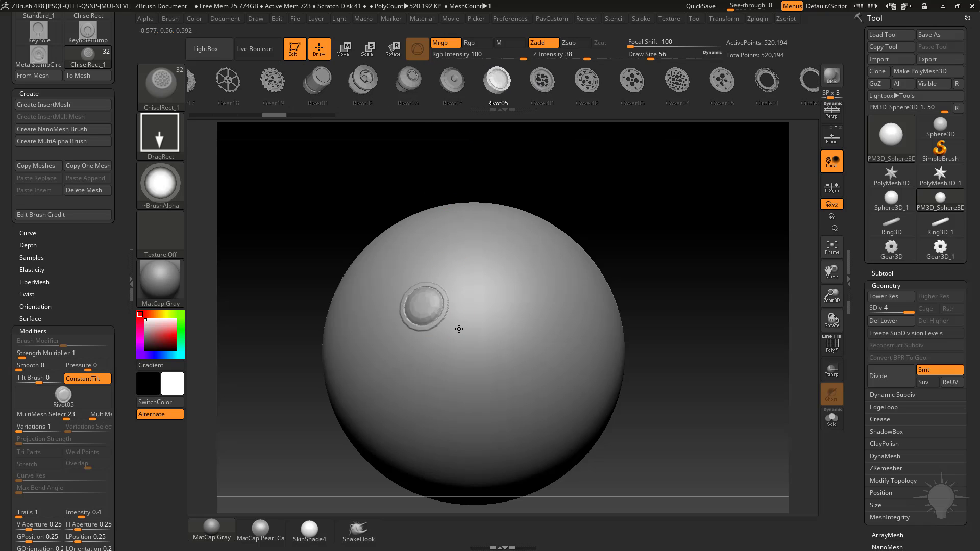
{"action": "key", "text": "ctrl+z"}
Step: Choose the Gear14 shape from the brush's mesh palette and stamp it on the front of the sphere
{"action": "key", "text": "m"}
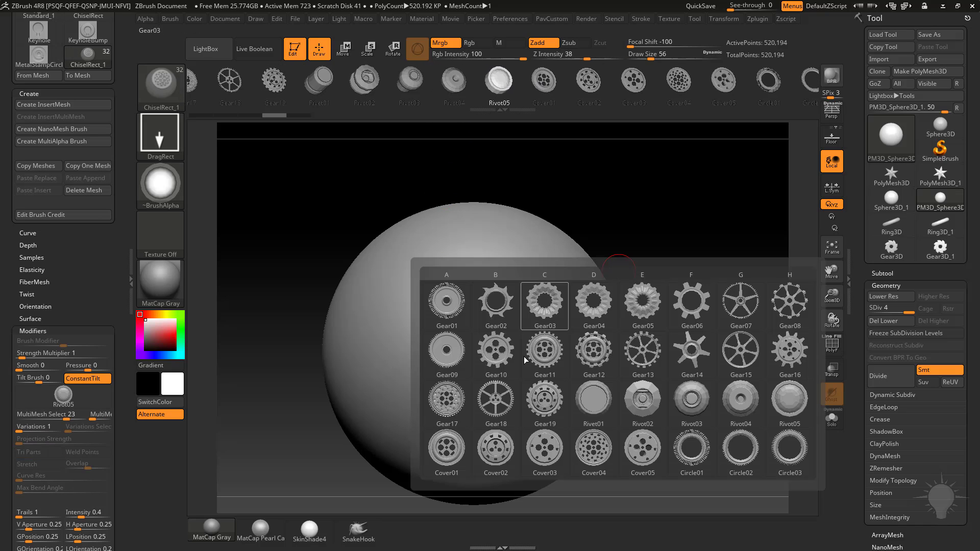
{"action": "left_click", "coordinate": [688, 358]}
{"action": "left_click_drag", "start_coordinate": [447, 318], "coordinate": [489, 309]}
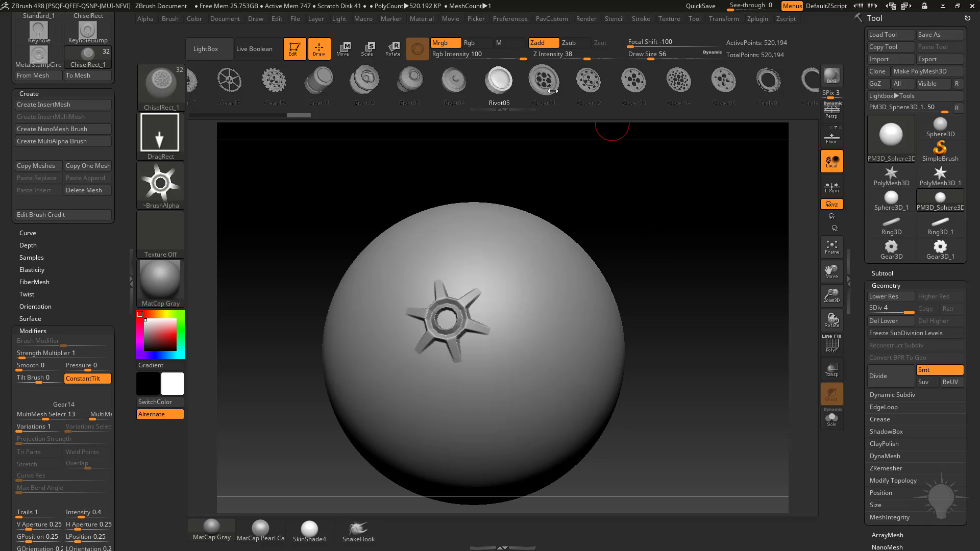
Step: Set Z Intensity to 49 and stamp two more Gear14 shapes near the first one on the sphere
{"action": "left_click_drag", "start_coordinate": [587, 54], "coordinate": [595, 54]}
{"action": "left_click_drag", "start_coordinate": [518, 326], "coordinate": [556, 346]}
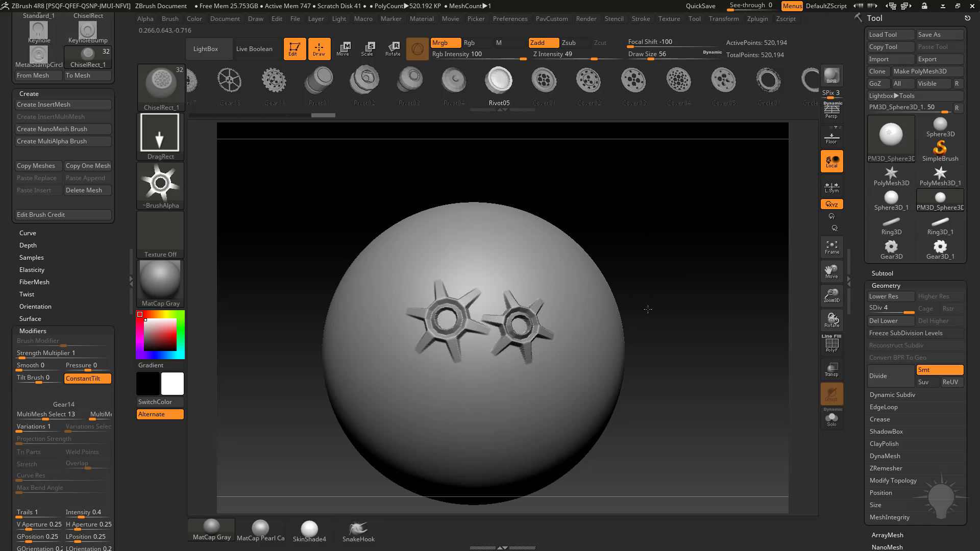
{"action": "left_click_drag", "start_coordinate": [653, 322], "coordinate": [474, 339]}
{"action": "left_click_drag", "start_coordinate": [407, 364], "coordinate": [436, 395]}
{"action": "mouse_move", "coordinate": [587, 337]}
{"action": "left_mouse_down"}
{"action": "mouse_move", "coordinate": [624, 320]}
{"action": "mouse_move", "coordinate": [637, 332]}
{"action": "left_mouse_up"}
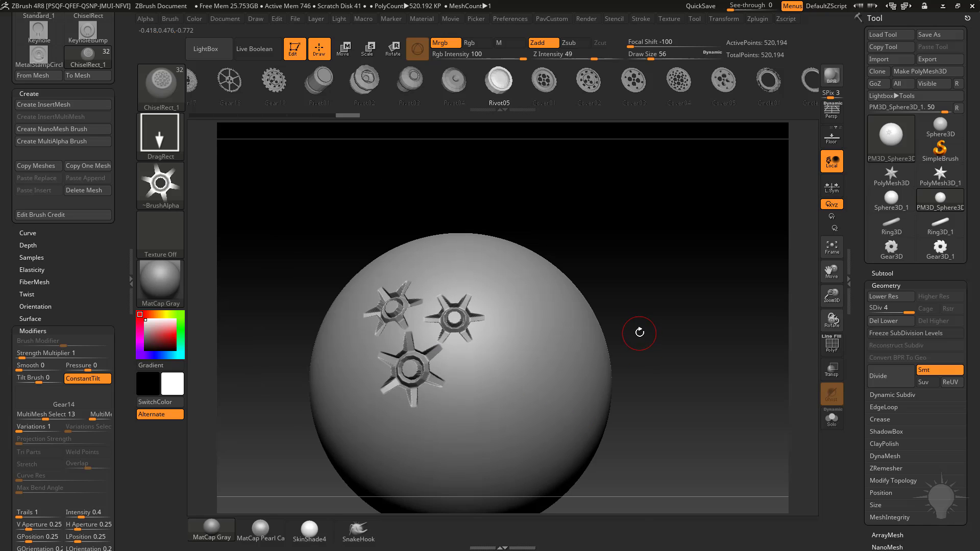
Step: Undo the three gear stamps and stamp two new Gear14 shapes side by side on the sphere
{"action": "key", "text": "ctrl"}
{"action": "key", "text": "ctrl+z"}
{"action": "key", "text": "ctrl+z"}
{"action": "key", "text": "ctrl+z"}
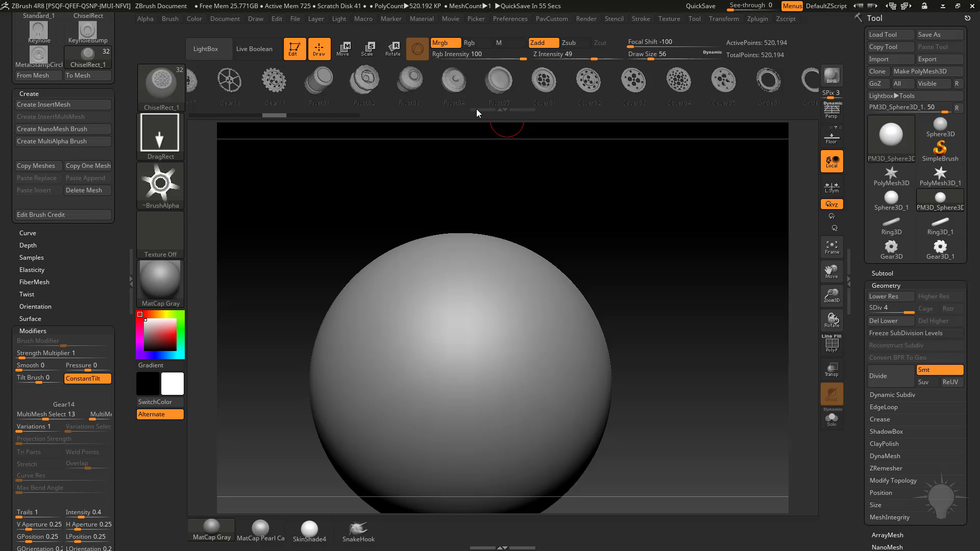
{"action": "left_click_drag", "start_coordinate": [427, 343], "coordinate": [462, 357]}
{"action": "left_click_drag", "start_coordinate": [498, 344], "coordinate": [534, 357]}
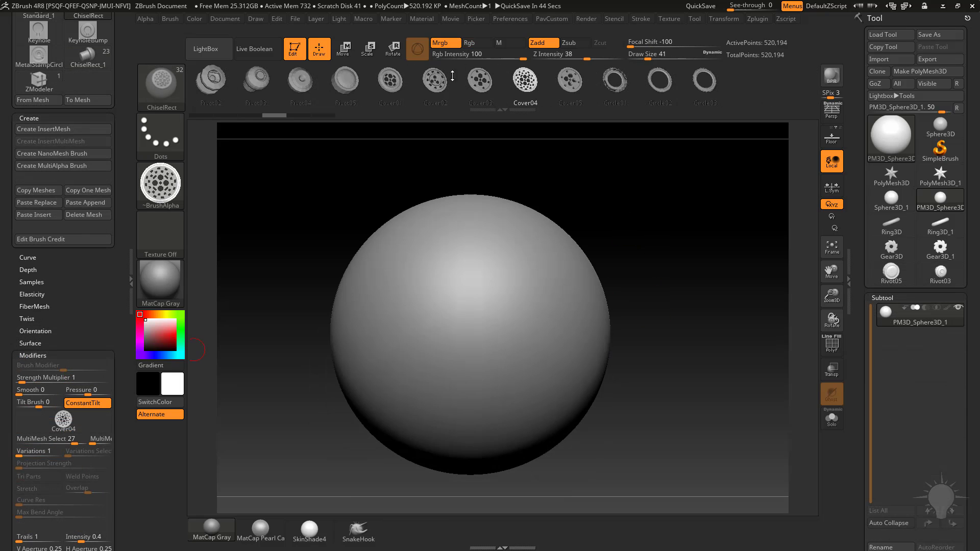
Step: Select the Rivot03 shape in the ChiselRect brush and, with PolyMesh3D as the active tool, convert it to a mesh
{"action": "left_click_drag", "start_coordinate": [452, 75], "coordinate": [510, 87]}
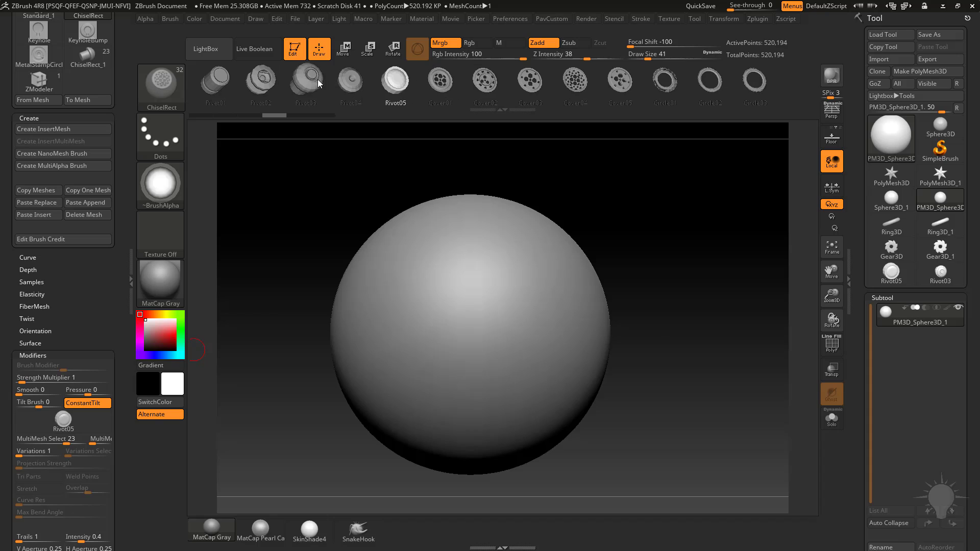
{"action": "left_click_drag", "start_coordinate": [319, 83], "coordinate": [356, 87]}
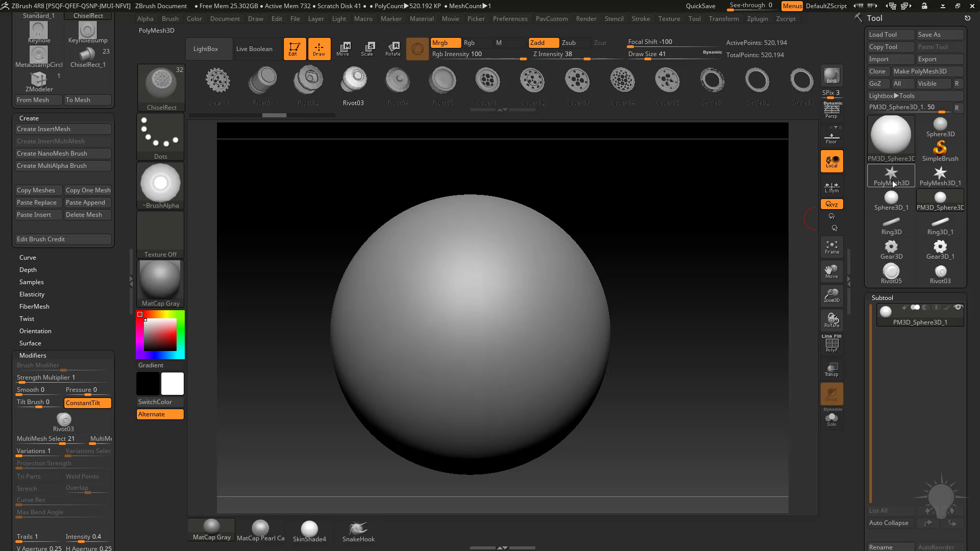
{"action": "left_click", "coordinate": [892, 180]}
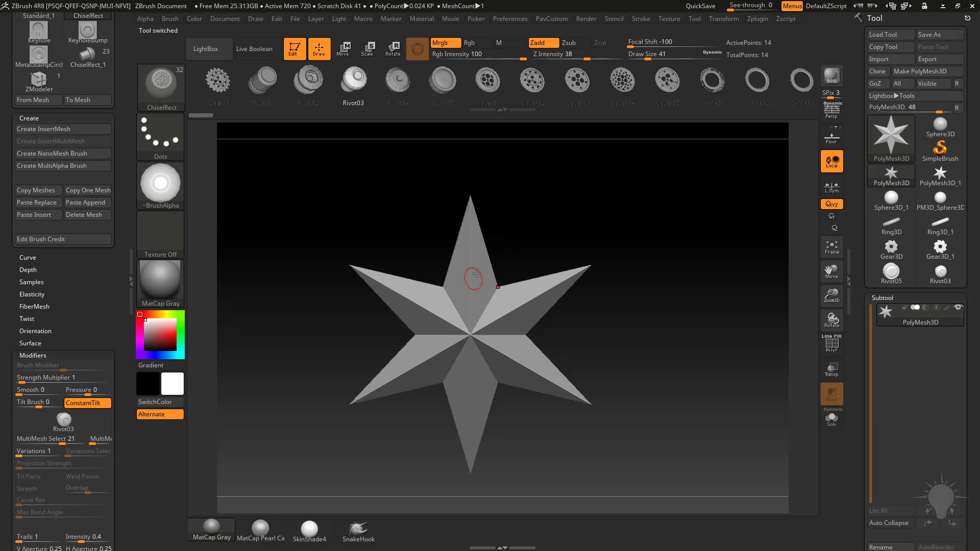
{"action": "left_click", "coordinate": [88, 101]}
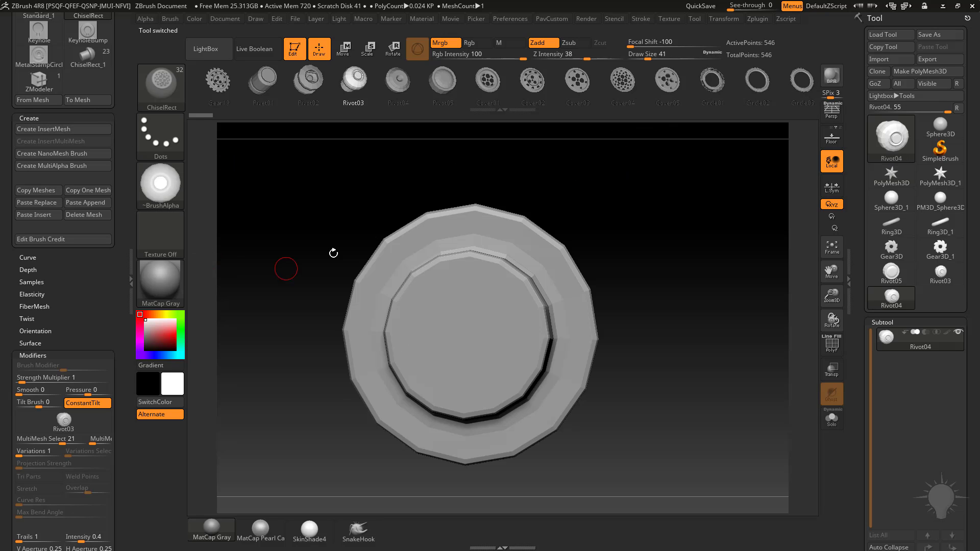
Step: Inspect the extracted rivet mesh from the side and front, and display its polyframe
{"action": "left_click_drag", "start_coordinate": [605, 256], "coordinate": [638, 251]}
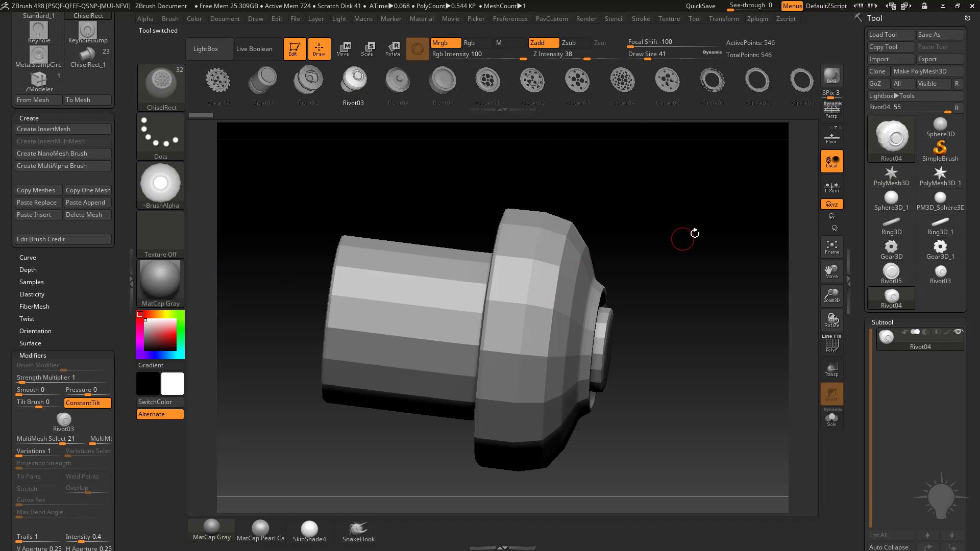
{"action": "left_click_drag", "start_coordinate": [695, 233], "coordinate": [595, 252]}
{"action": "left_click_drag", "start_coordinate": [663, 225], "coordinate": [741, 285]}
{"action": "left_click", "coordinate": [838, 350]}
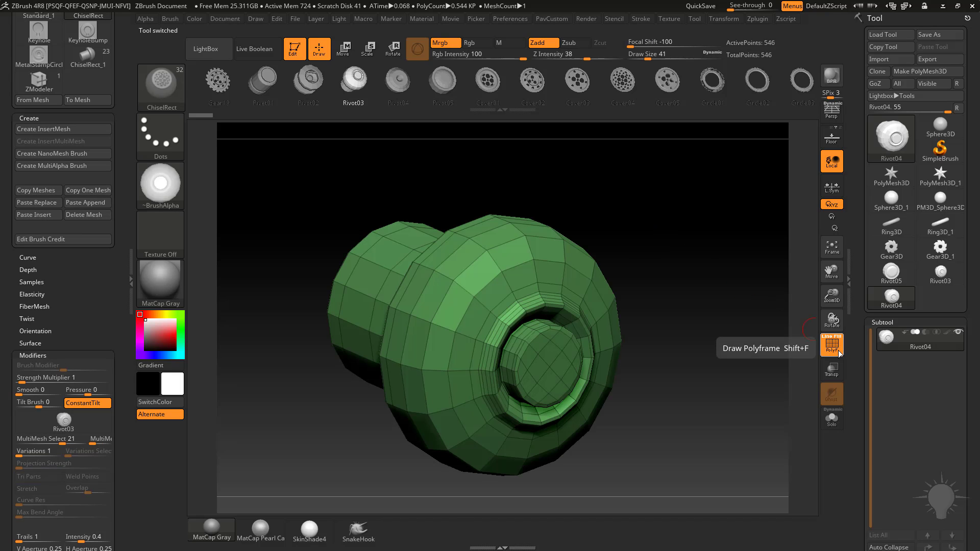
{"action": "key", "text": "Tab"}
{"action": "key", "text": "Tab"}
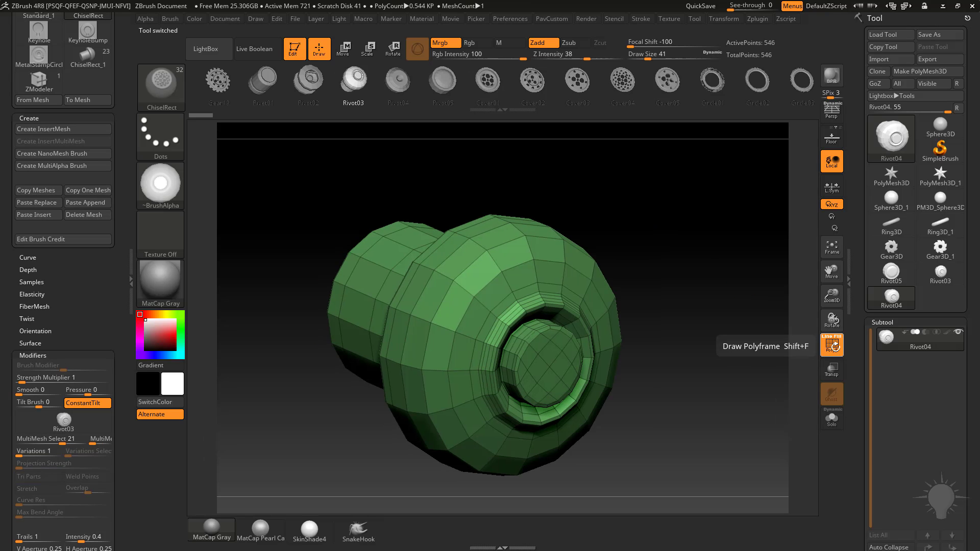
Step: Switch to the ZModeler brush with the Insert Single EdgeLoop edge action and insert an edge loop around the rivet's head
{"action": "left_click_drag", "start_coordinate": [740, 285], "coordinate": [618, 215], "text": "shift"}
{"action": "key", "text": "b"}
{"action": "key", "text": "z"}
{"action": "key", "text": "m"}
{"action": "key", "text": "space"}
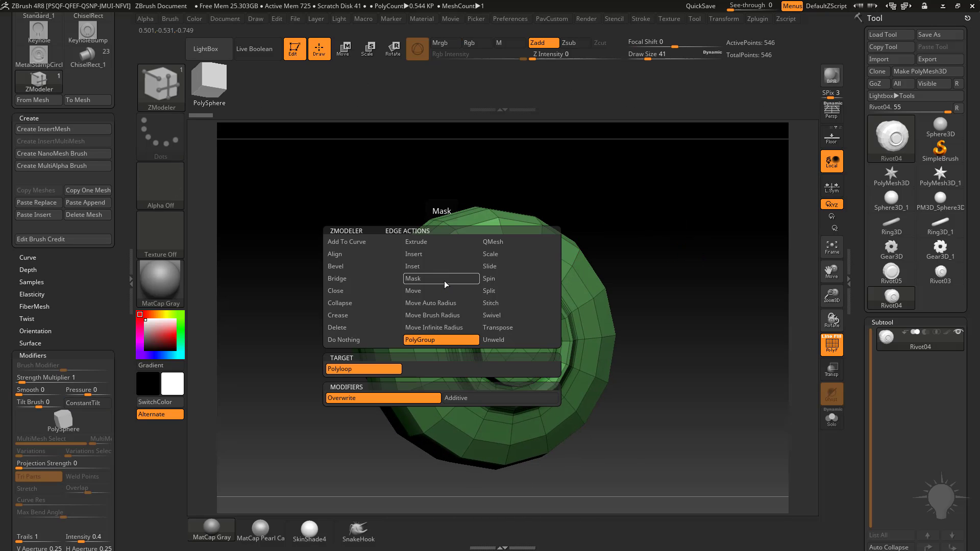
{"action": "left_click", "coordinate": [429, 368]}
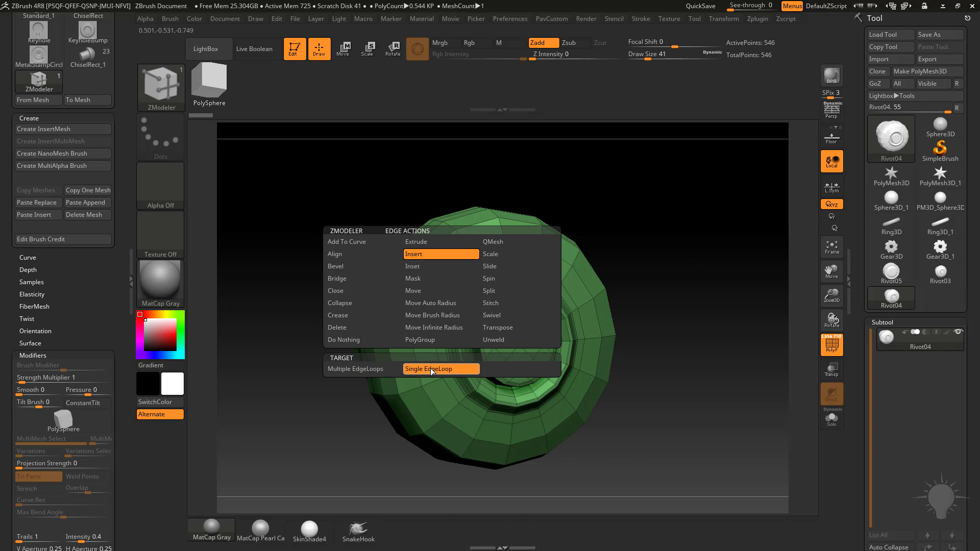
{"action": "key", "text": "b"}
{"action": "key", "text": "z"}
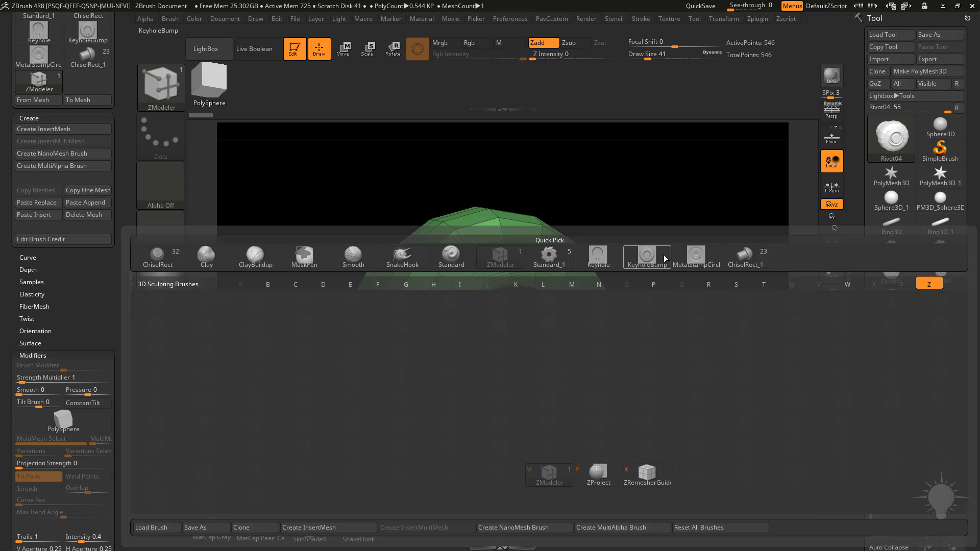
{"action": "key", "text": "m"}
{"action": "left_click_drag", "start_coordinate": [669, 217], "coordinate": [664, 250], "text": "alt"}
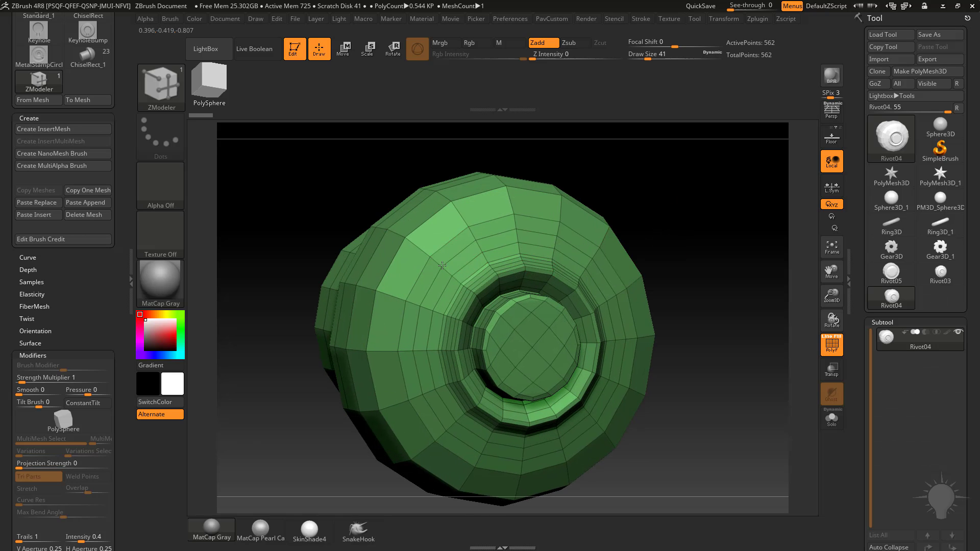
Step: Insert a second edge loop around the rivet's head, leaving a narrow polygon band beside the first loop
{"action": "left_click", "coordinate": [443, 265]}
{"action": "key", "text": "space"}
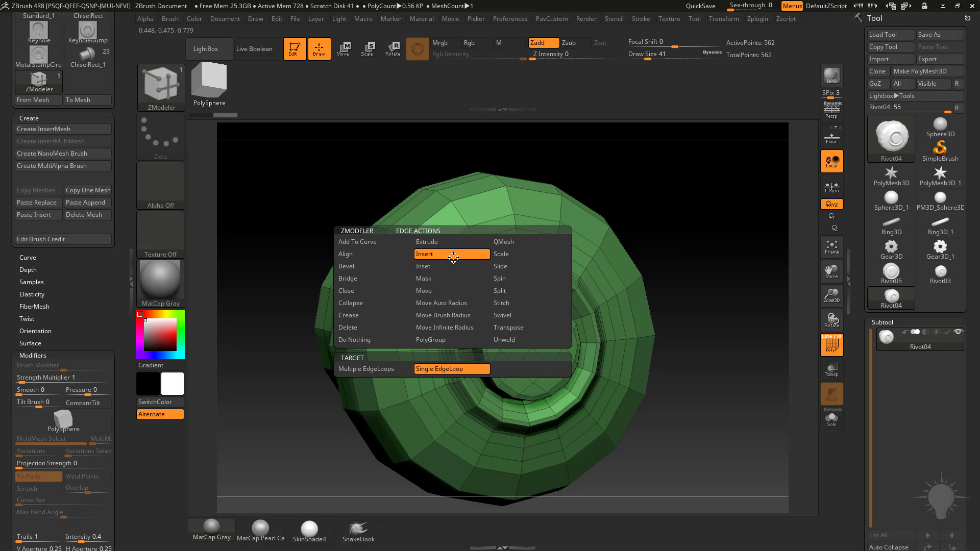
{"action": "left_click", "coordinate": [383, 268]}
{"action": "left_click", "coordinate": [373, 369]}
{"action": "left_click_drag", "start_coordinate": [449, 240], "coordinate": [466, 252]}
{"action": "key", "text": "ctrl+z"}
{"action": "left_click_drag", "start_coordinate": [635, 163], "coordinate": [513, 246]}
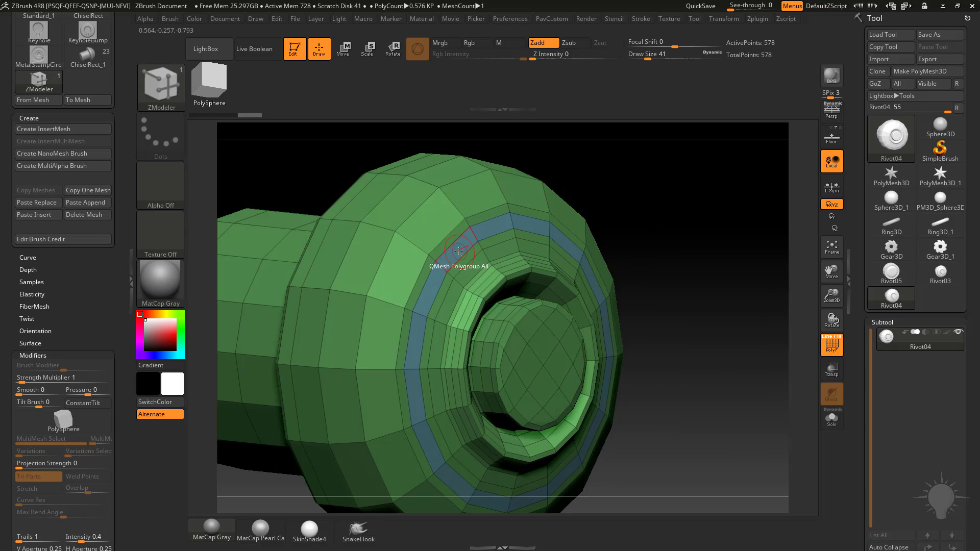
Step: QMesh the narrow polygon band inward to cut a ring groove in the rivet's head, and face the mesh head-on
{"action": "key", "text": "space"}
{"action": "left_click", "coordinate": [446, 274]}
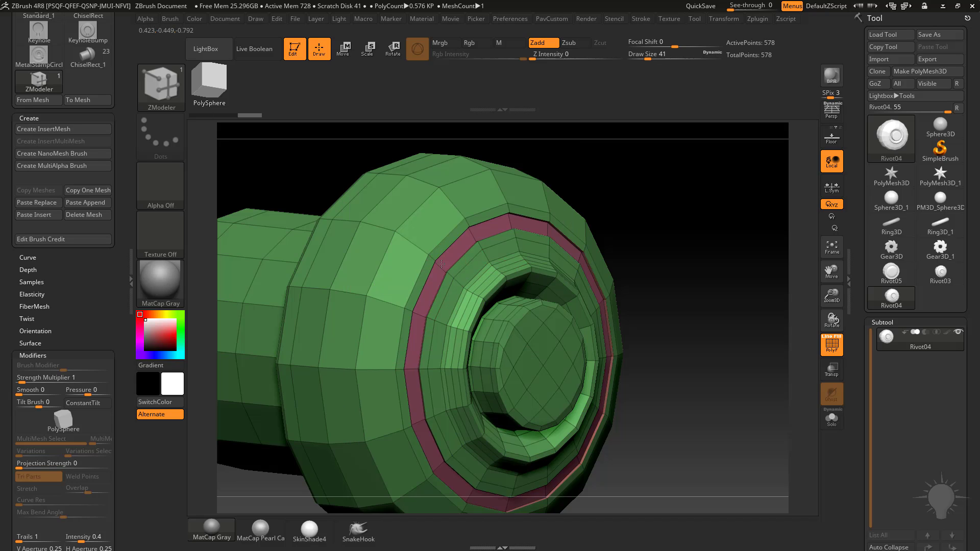
{"action": "left_click_drag", "start_coordinate": [653, 250], "coordinate": [672, 239]}
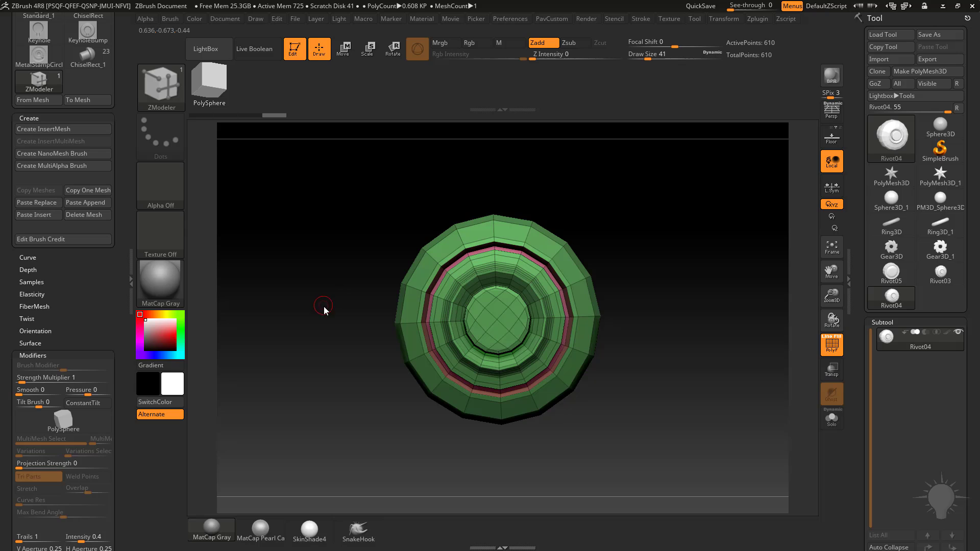
Step: Switch to the ChiselRect_1 brush, add the edited rivet to it from the mesh, and select the new Rivot04 shape
{"action": "key", "text": "b"}
{"action": "left_click", "coordinate": [138, 504]}
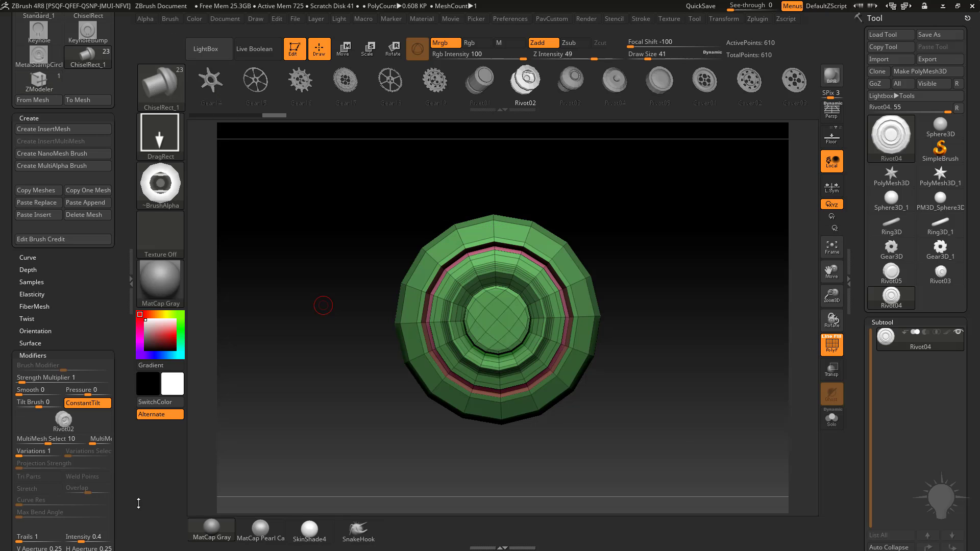
{"action": "left_click_drag", "start_coordinate": [676, 250], "coordinate": [674, 275]}
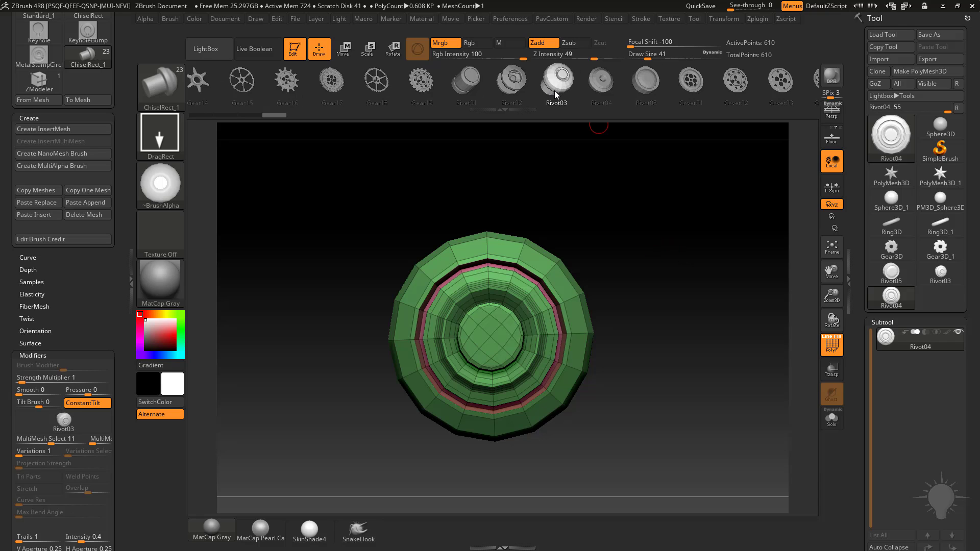
{"action": "left_click", "coordinate": [547, 85]}
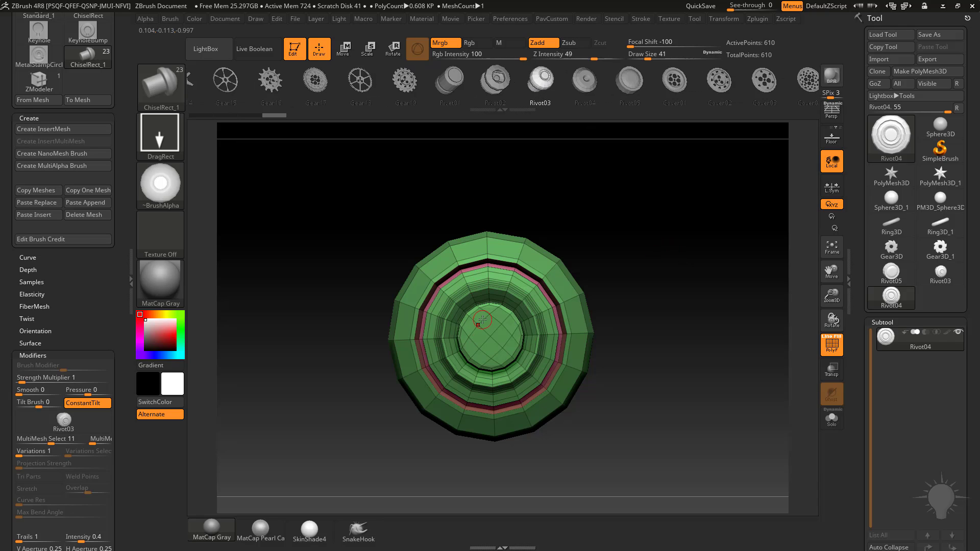
{"action": "left_click", "coordinate": [60, 100]}
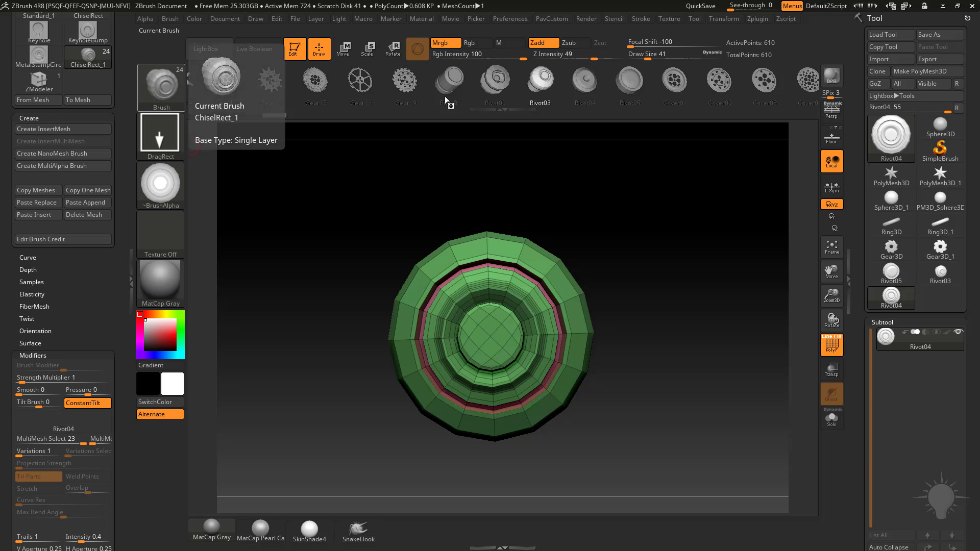
{"action": "left_click", "coordinate": [515, 91]}
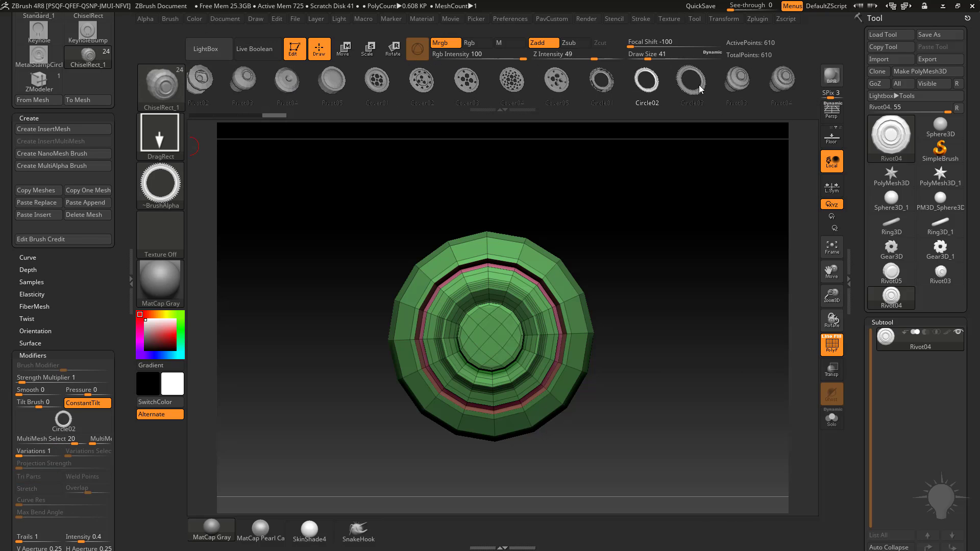
{"action": "left_click", "coordinate": [667, 87]}
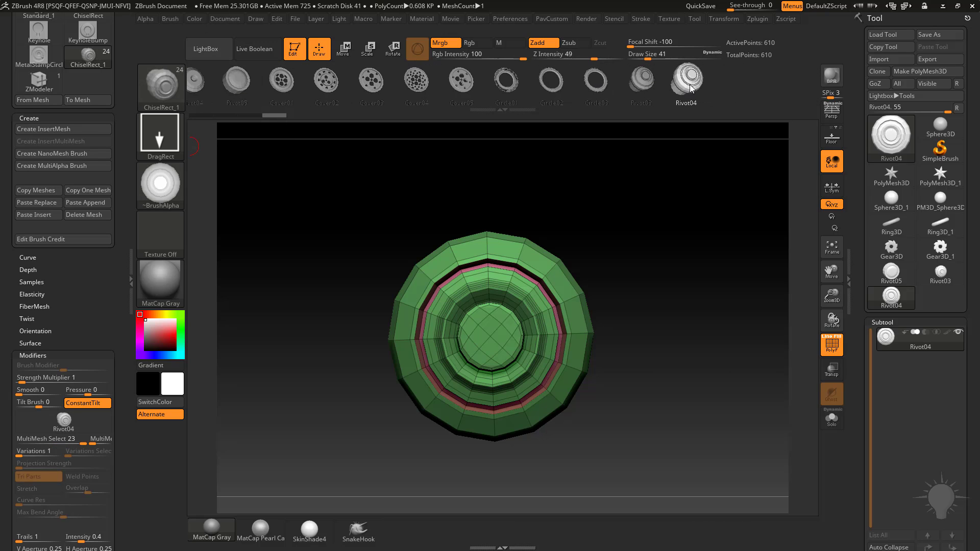
Step: Clear the canvas, place PM3D_Sphere3D_1 in Edit mode, and turn off its polyframe
{"action": "key", "text": "t"}
{"action": "key", "text": "ctrl+n"}
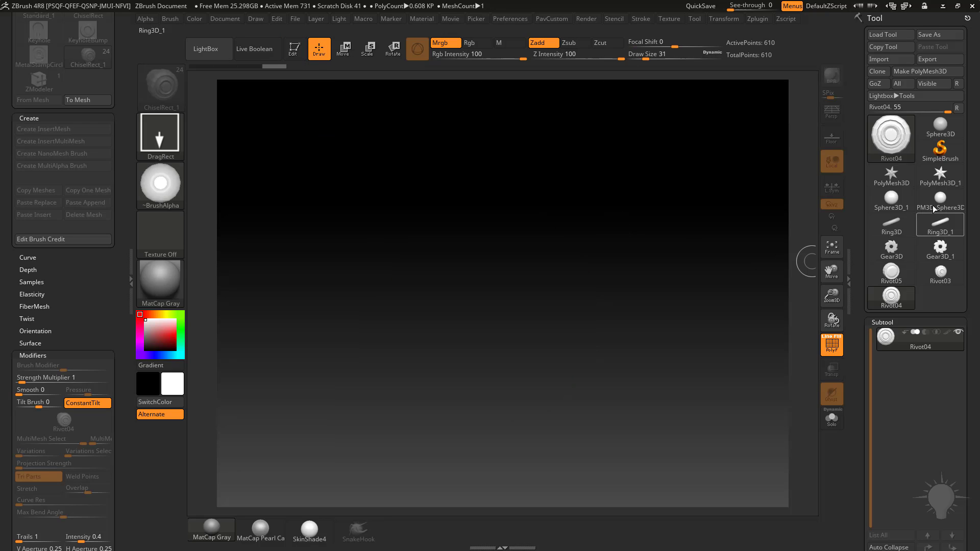
{"action": "left_click", "coordinate": [936, 205]}
{"action": "left_click_drag", "start_coordinate": [461, 327], "coordinate": [481, 425]}
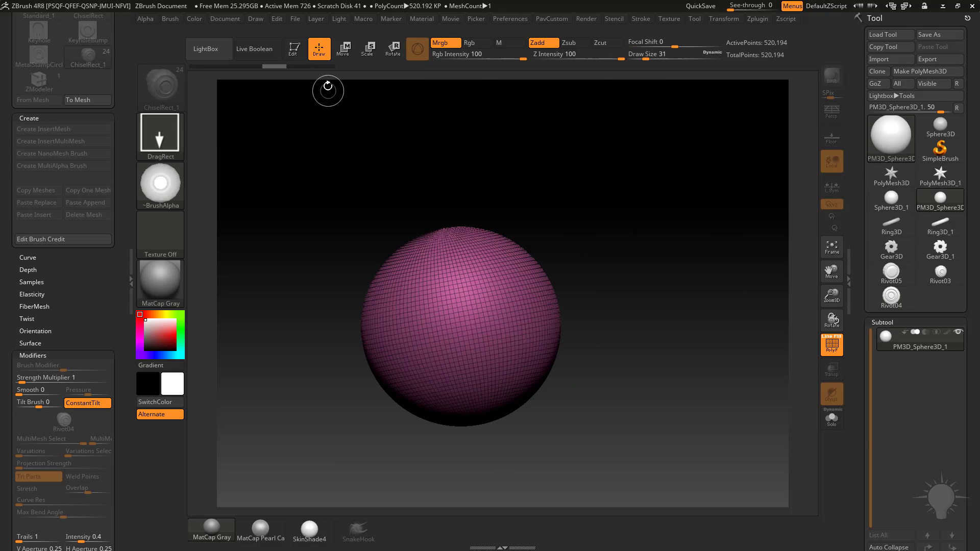
{"action": "left_click", "coordinate": [292, 48]}
{"action": "key", "text": "shift+f"}
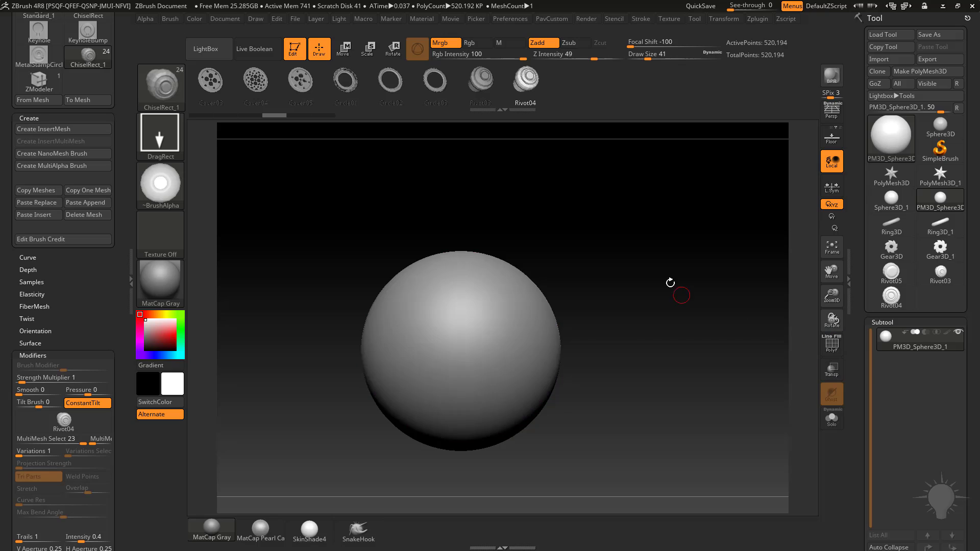
{"action": "left_click_drag", "start_coordinate": [670, 283], "coordinate": [676, 309], "text": "alt"}
Step: Try stamping the Rivot04 shape in the middle of the sphere, and undo the stamp
{"action": "key", "text": "d"}
{"action": "left_click_drag", "start_coordinate": [516, 286], "coordinate": [587, 312]}
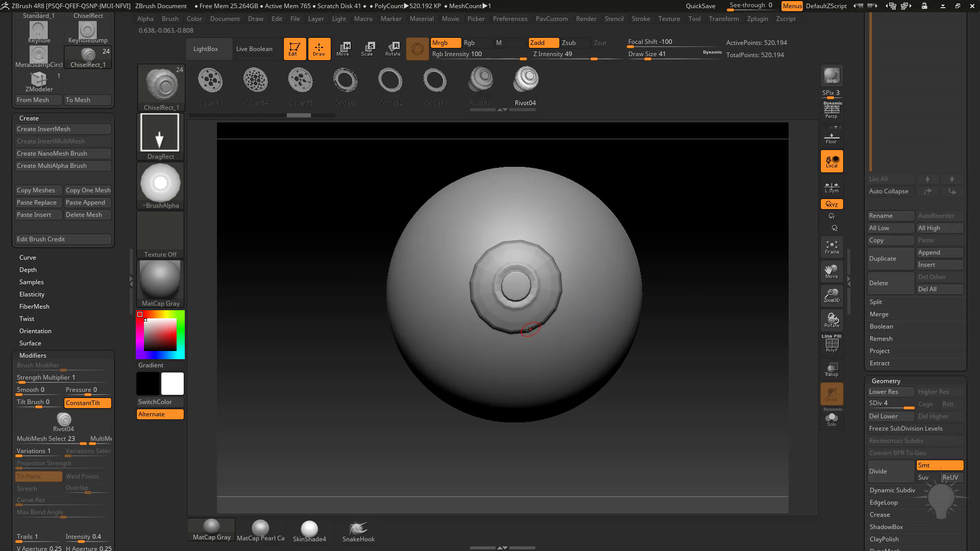
{"action": "key", "text": "ctrl+z"}
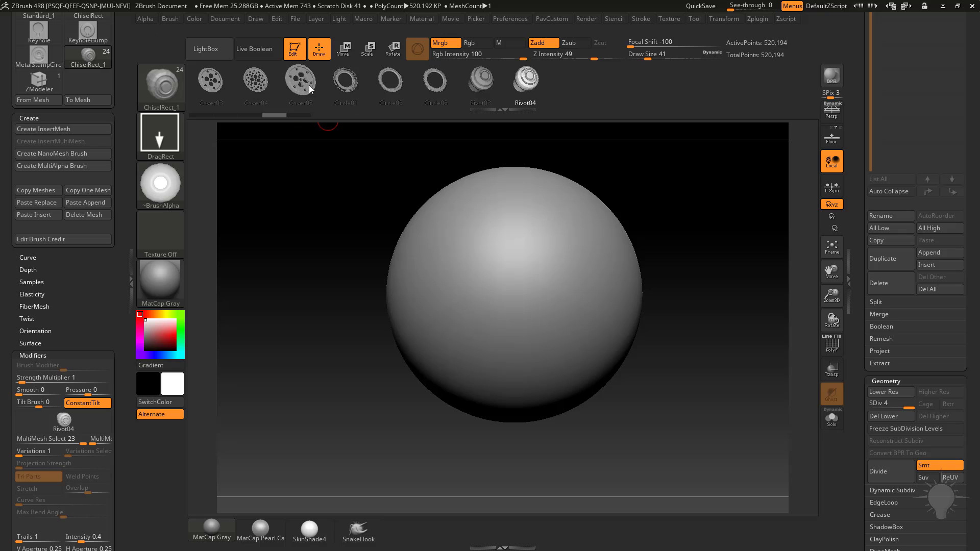
Step: Select Rivot03 among the rivets in the ChiselRect_1 brush and paste-insert the copied Rivot04 shape before it
{"action": "mouse_move", "coordinate": [278, 90]}
{"action": "left_mouse_down"}
{"action": "mouse_move", "coordinate": [632, 112]}
{"action": "mouse_move", "coordinate": [605, 106]}
{"action": "left_mouse_up"}
{"action": "left_click", "coordinate": [220, 83]}
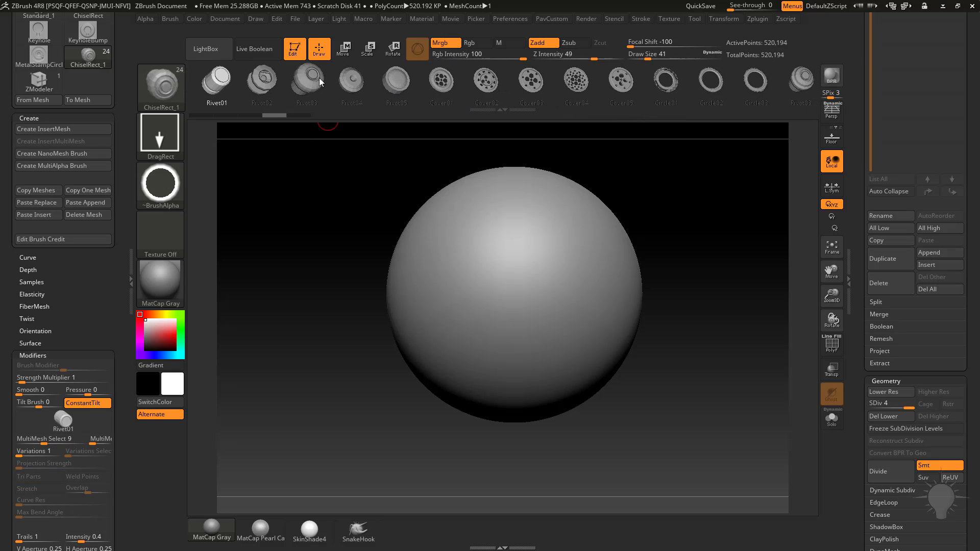
{"action": "left_click", "coordinate": [312, 80]}
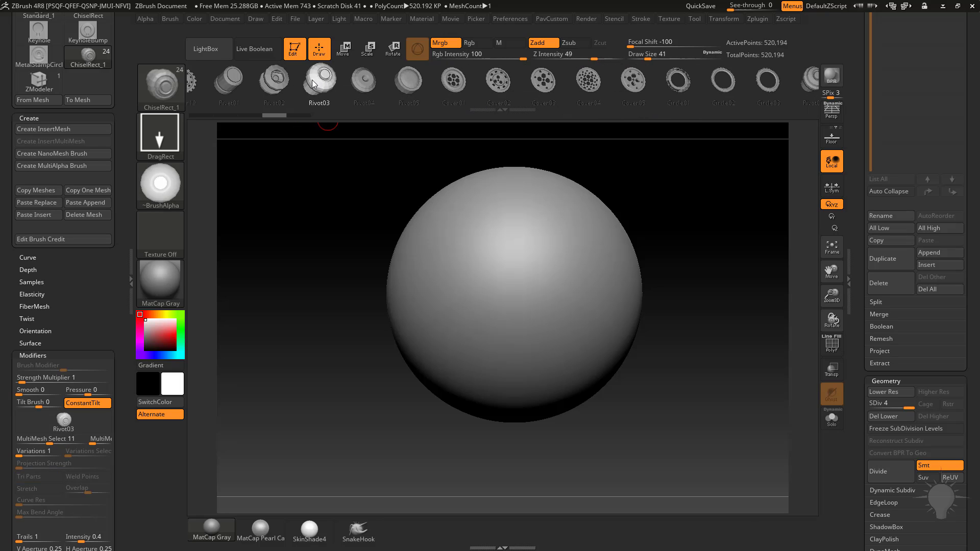
{"action": "left_click", "coordinate": [43, 217]}
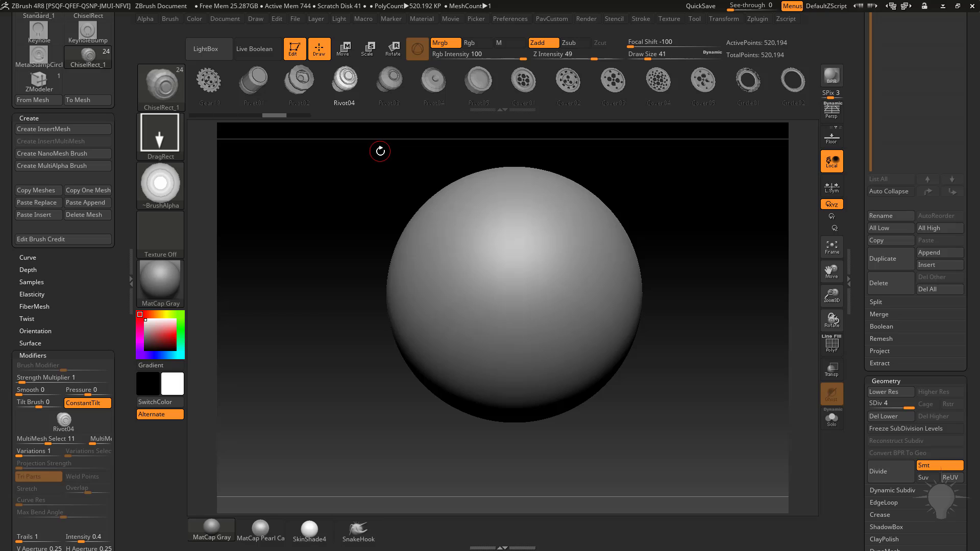
Step: Delete the last five shapes of the brush: Rivot04, Rivot03, Circle03, Circle02 and Circle01
{"action": "scroll", "coordinate": [889, 316], "scroll_direction": "down", "scroll_amount": 5}
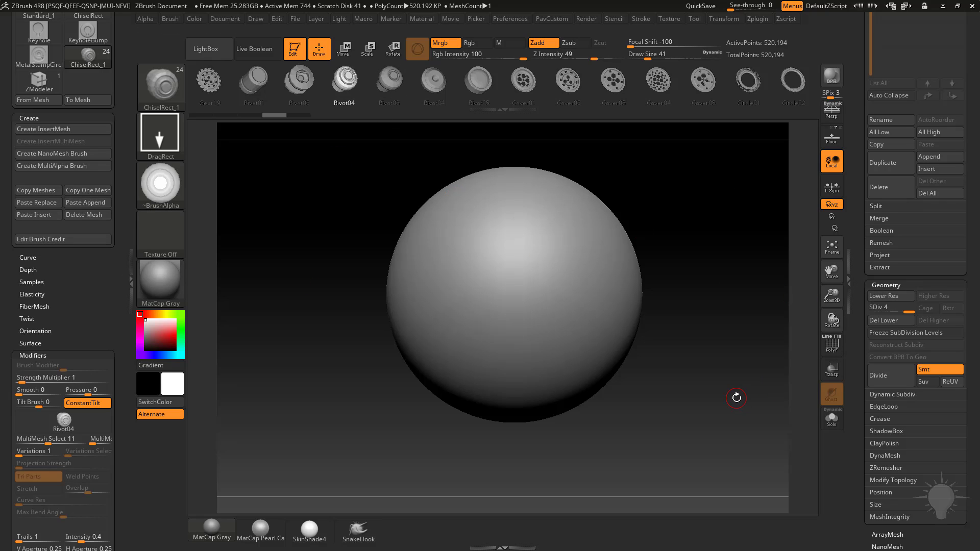
{"action": "left_click_drag", "start_coordinate": [673, 85], "coordinate": [317, 71]}
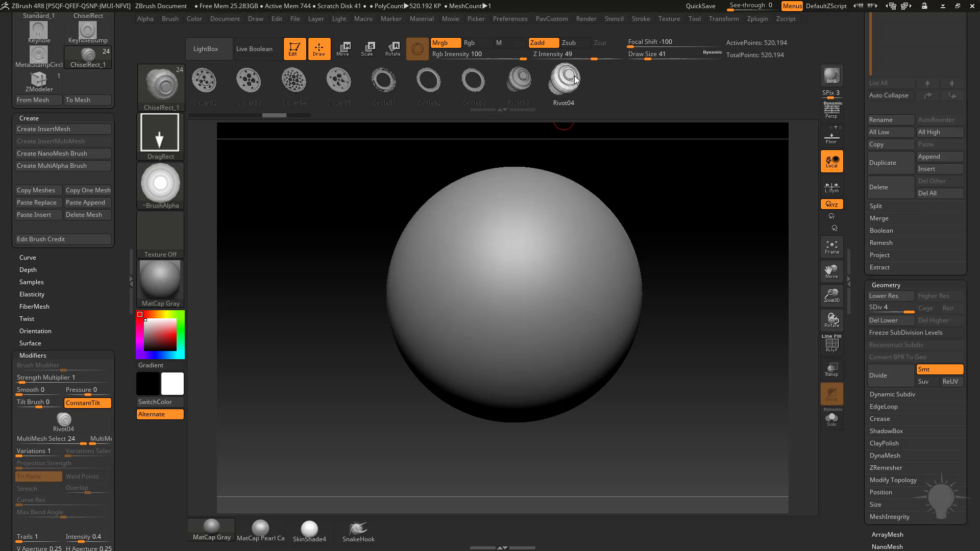
{"action": "left_click", "coordinate": [84, 216]}
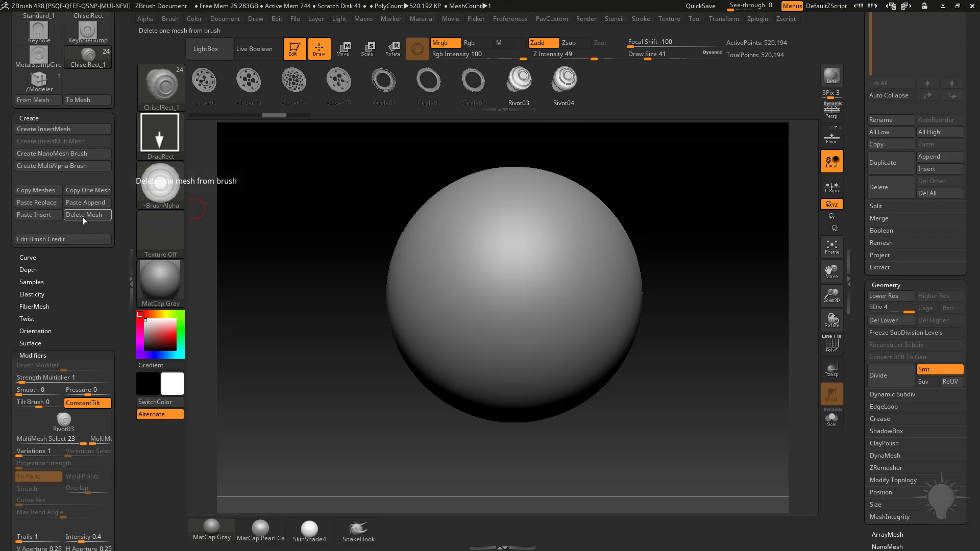
{"action": "left_click", "coordinate": [84, 216]}
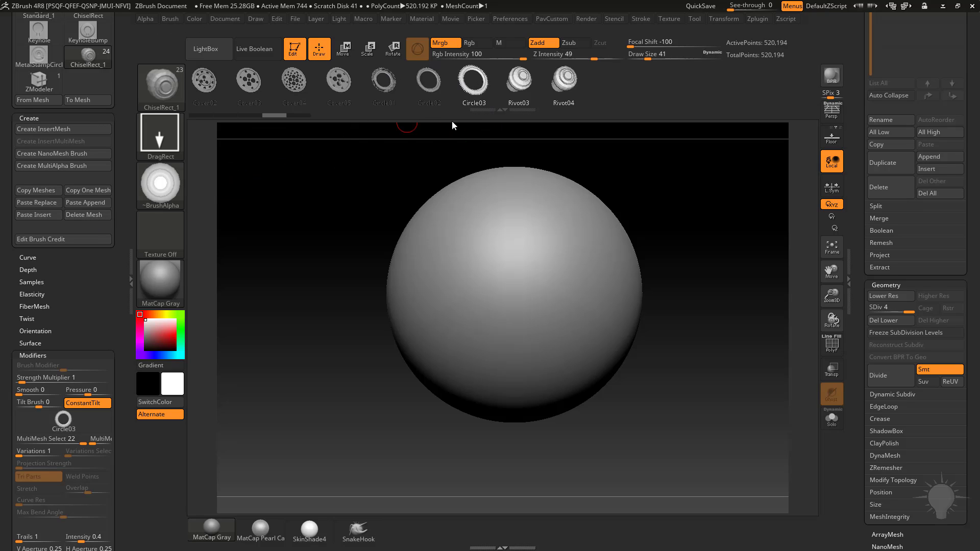
{"action": "left_click", "coordinate": [84, 216]}
{"action": "left_click", "coordinate": [85, 216]}
{"action": "left_click", "coordinate": [86, 215]}
{"action": "left_click", "coordinate": [146, 273]}
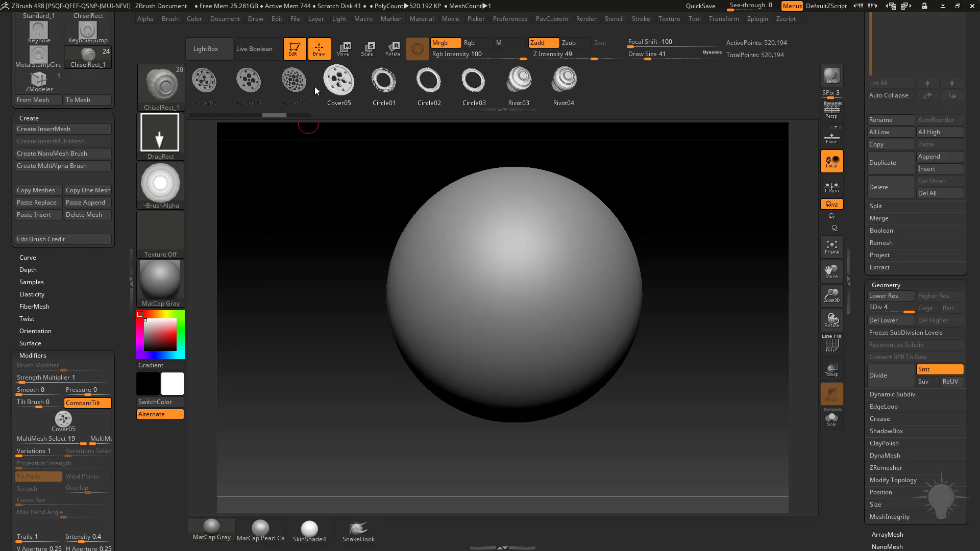
Step: Select Gear11 at the start of the brush and delete it together with the two gear shapes after it
{"action": "left_click", "coordinate": [534, 94]}
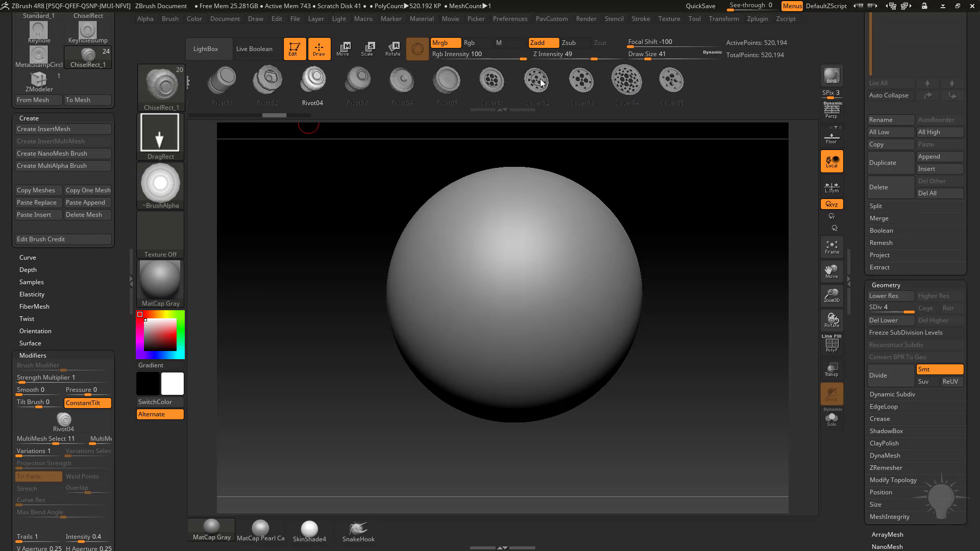
{"action": "left_click", "coordinate": [592, 87]}
{"action": "left_click", "coordinate": [575, 88]}
{"action": "left_click", "coordinate": [556, 81]}
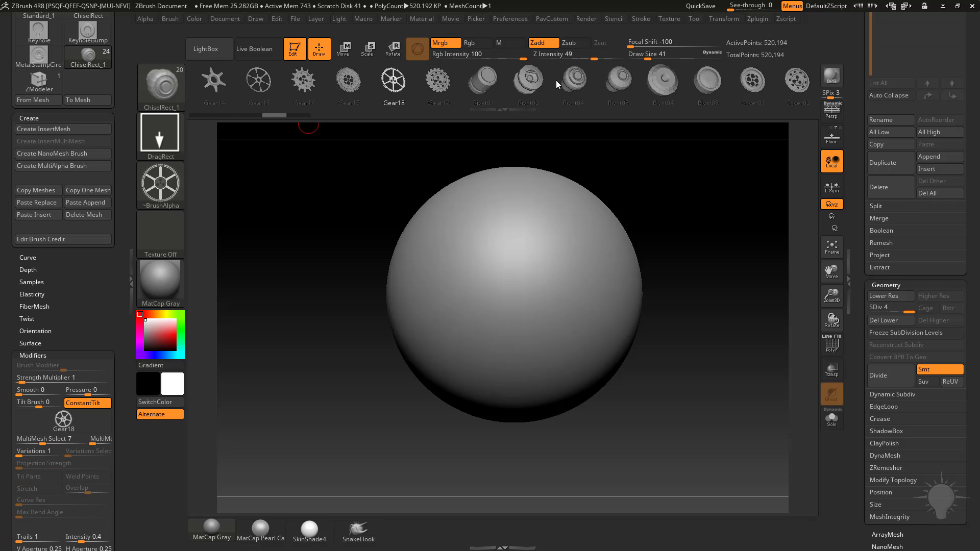
{"action": "left_click", "coordinate": [448, 88]}
{"action": "left_click", "coordinate": [250, 81]}
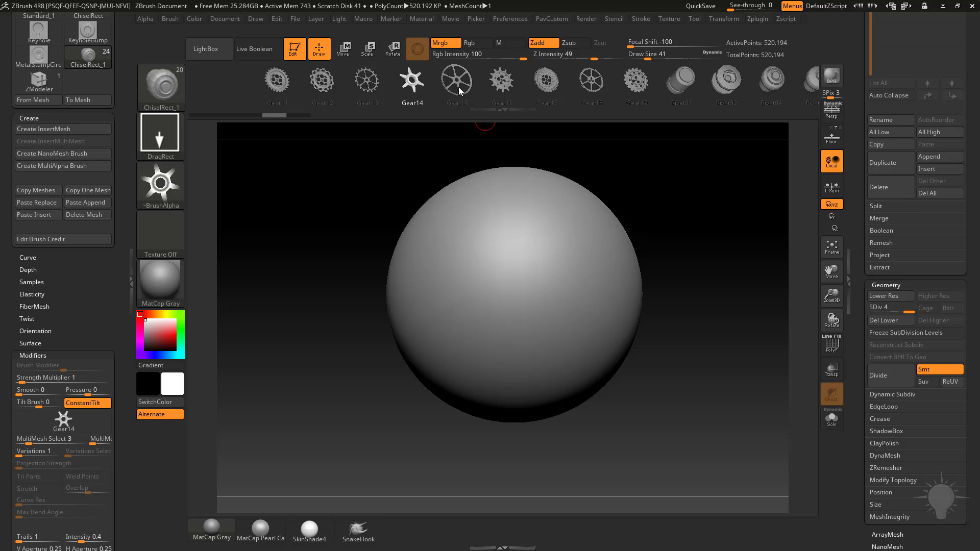
{"action": "left_click", "coordinate": [271, 97]}
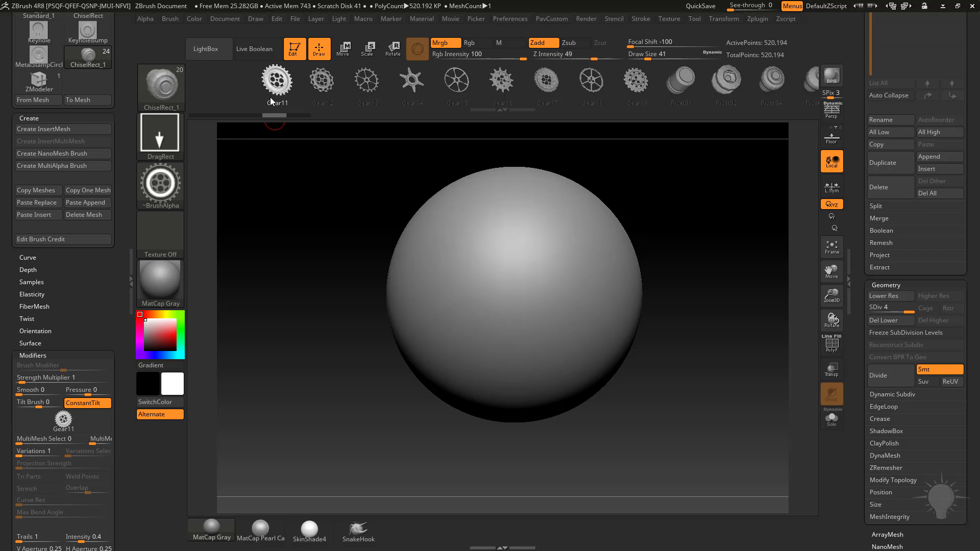
{"action": "left_click", "coordinate": [88, 215]}
{"action": "left_click", "coordinate": [89, 215]}
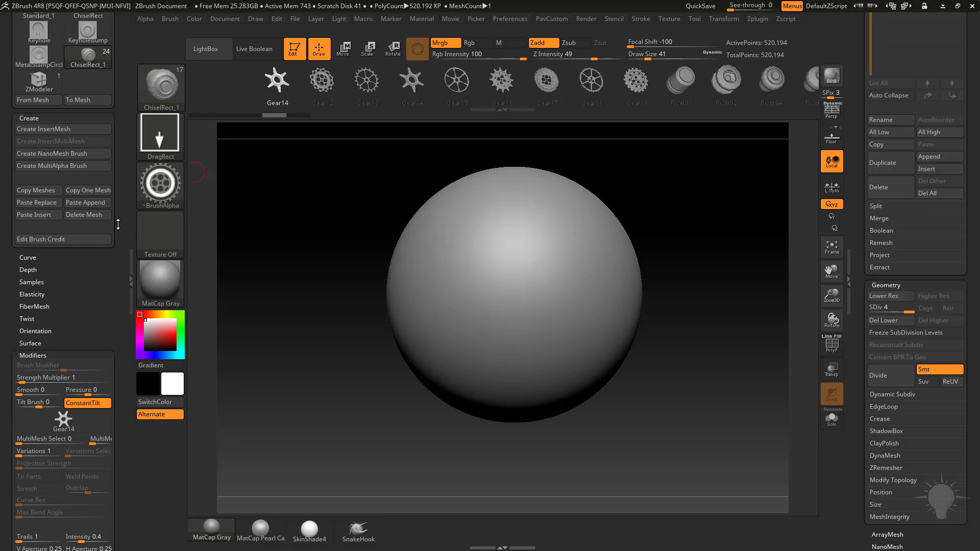
Step: Look through the shapes remaining in the brush, from the rivets and covers back to Gear14
{"action": "left_click", "coordinate": [379, 94]}
{"action": "left_click_drag", "start_coordinate": [436, 100], "coordinate": [369, 107]}
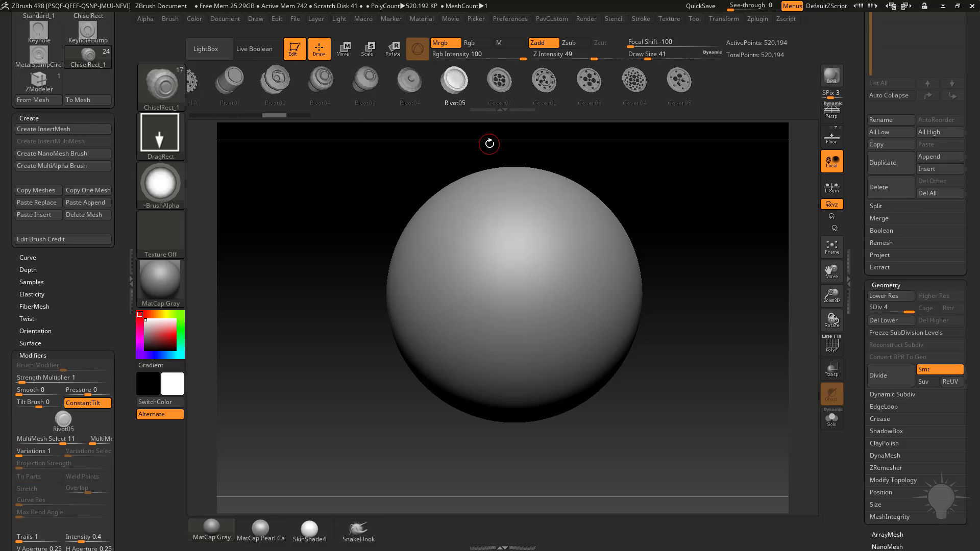
{"action": "left_click_drag", "start_coordinate": [388, 109], "coordinate": [358, 87]}
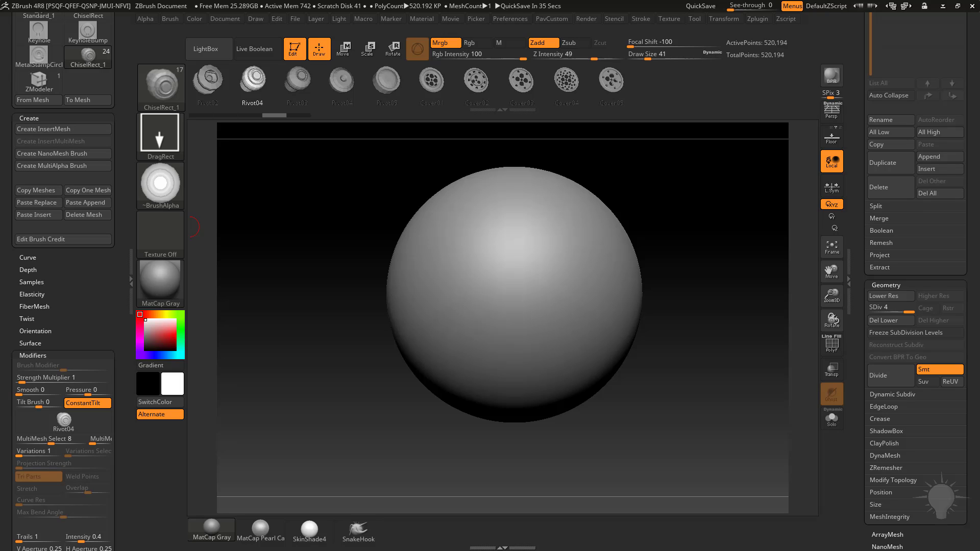
{"action": "left_click_drag", "start_coordinate": [381, 98], "coordinate": [416, 86]}
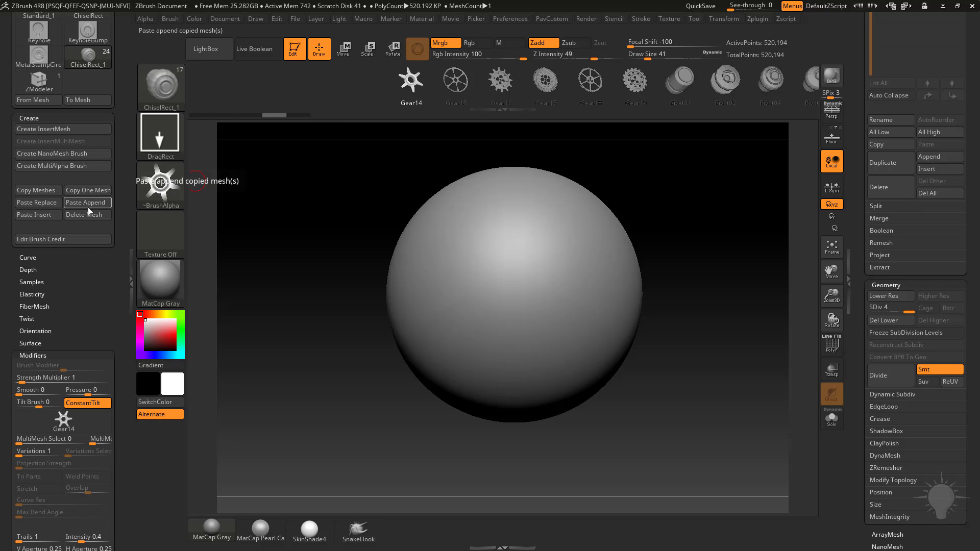
Step: Switch to the Standard_1 brush and append the copied Gear14 shape after Gear3D
{"action": "key", "text": "b"}
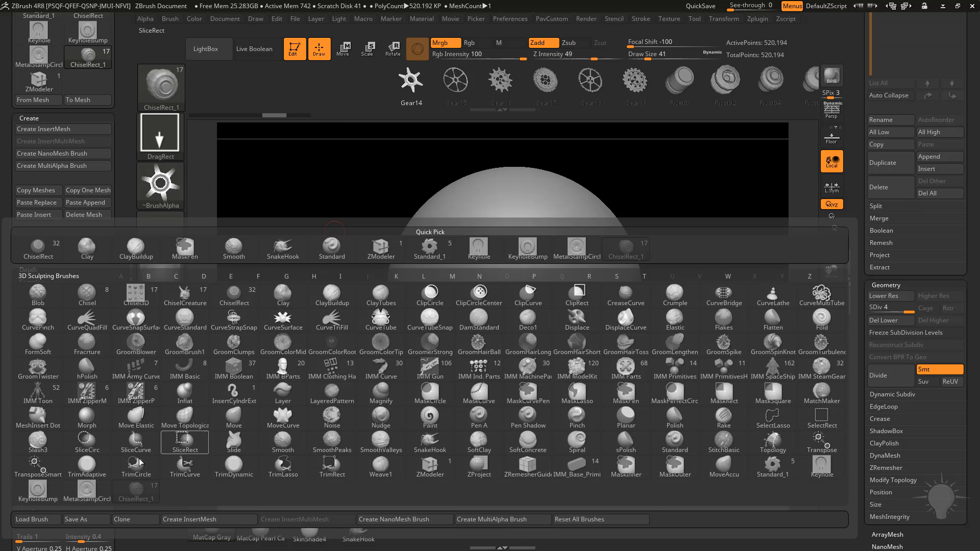
{"action": "left_click", "coordinate": [774, 470]}
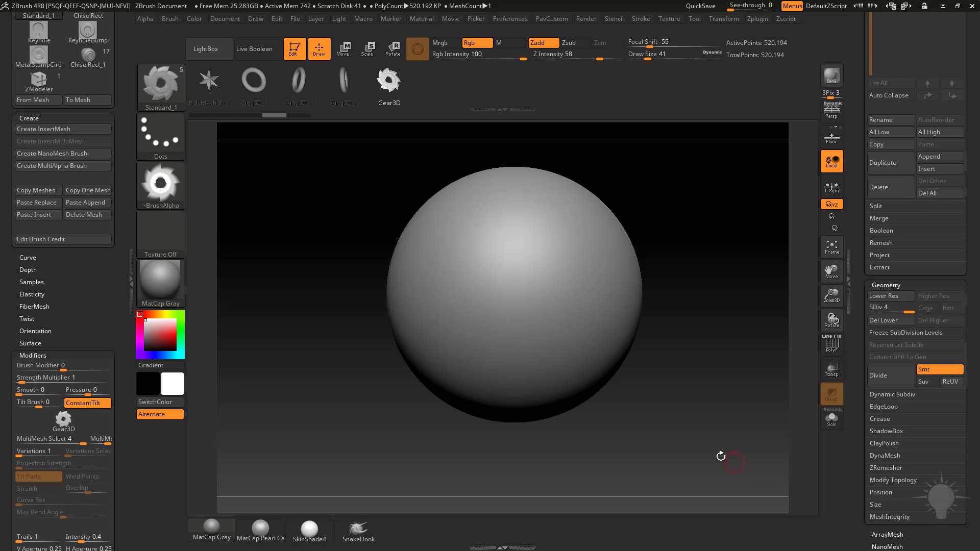
{"action": "key", "text": "Right"}
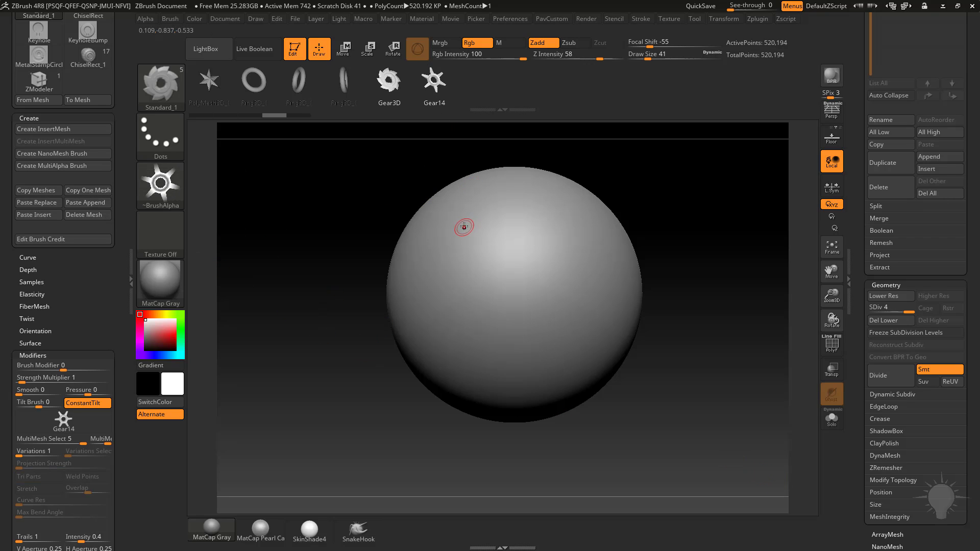
Step: Select the Gear3D shape in the Standard_1 brush and extract it as a mesh tool facing the front
{"action": "left_click", "coordinate": [391, 104]}
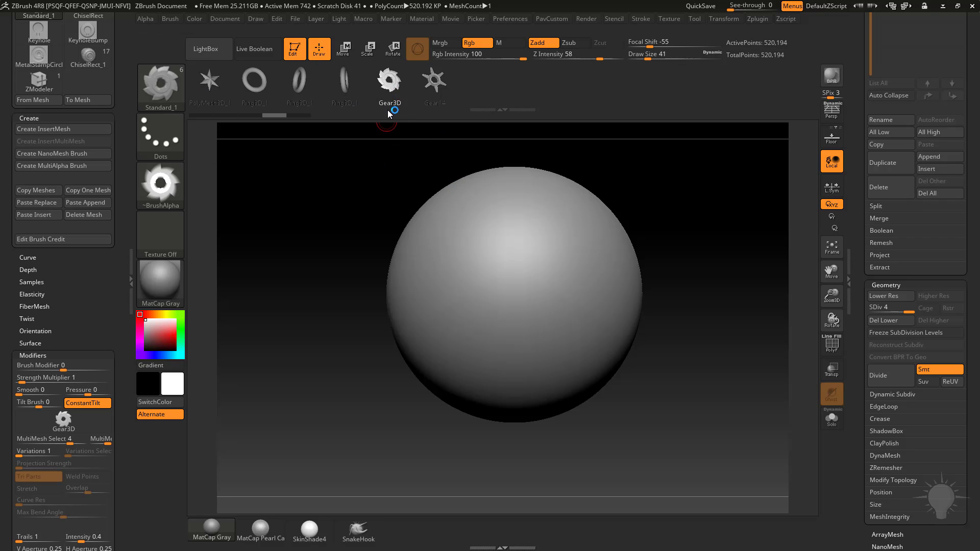
{"action": "left_click", "coordinate": [99, 104]}
{"action": "left_click_drag", "start_coordinate": [644, 293], "coordinate": [668, 291], "text": "shift"}
Step: Switch back to the ChiselRect_1 brush and add the extracted gear mesh to it as a new shape
{"action": "key", "text": "b"}
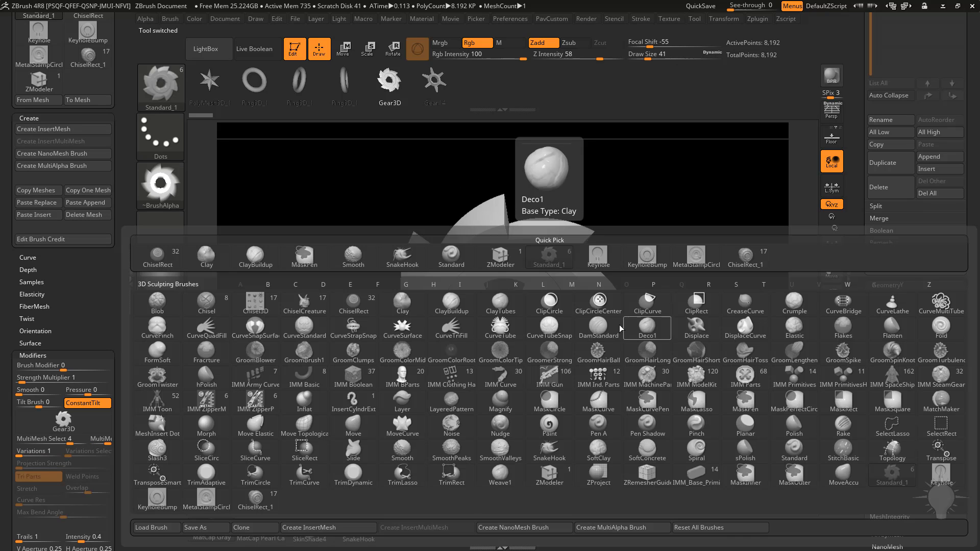
{"action": "left_click", "coordinate": [265, 501]}
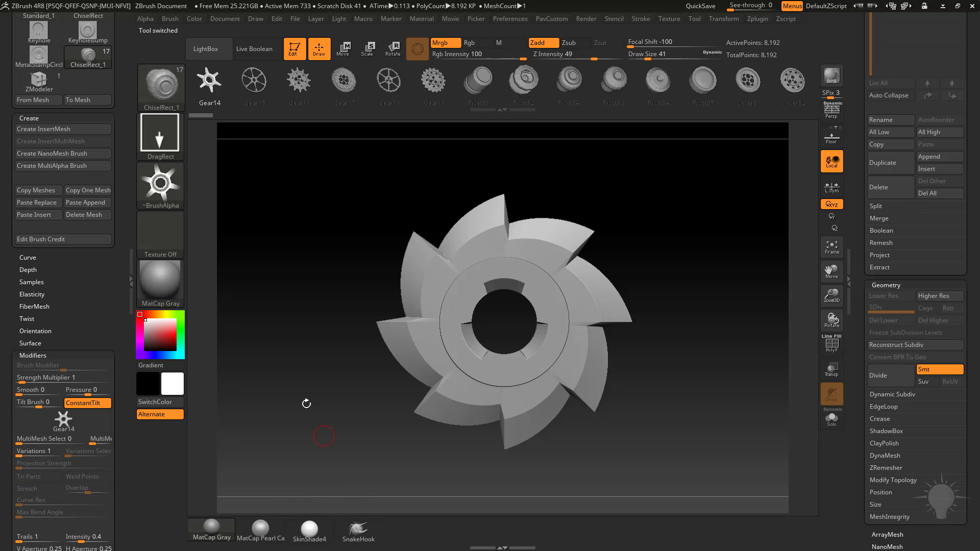
{"action": "left_click", "coordinate": [45, 101]}
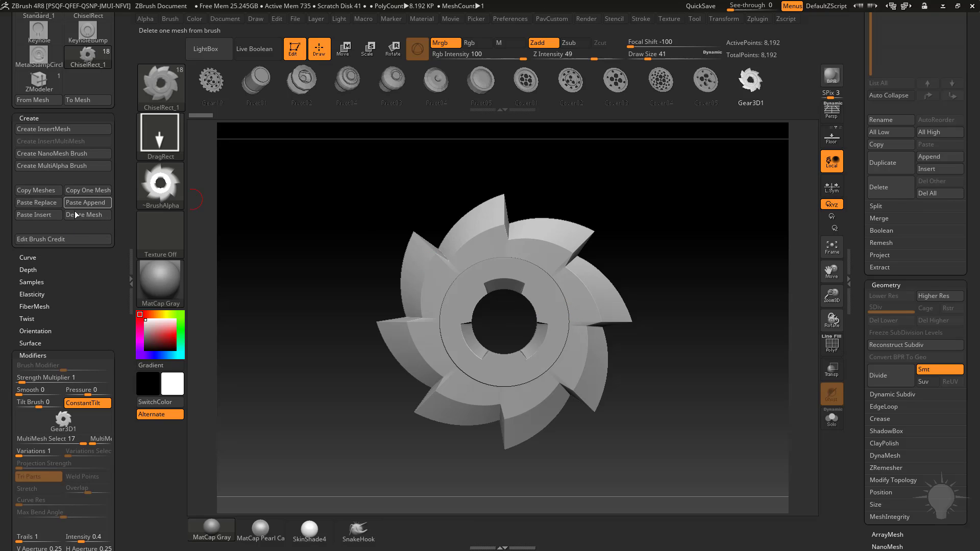
Step: Select Rivet01 in the brush, inspect the brush credit's name and web link fields, and cancel the dialog
{"action": "left_click", "coordinate": [47, 203]}
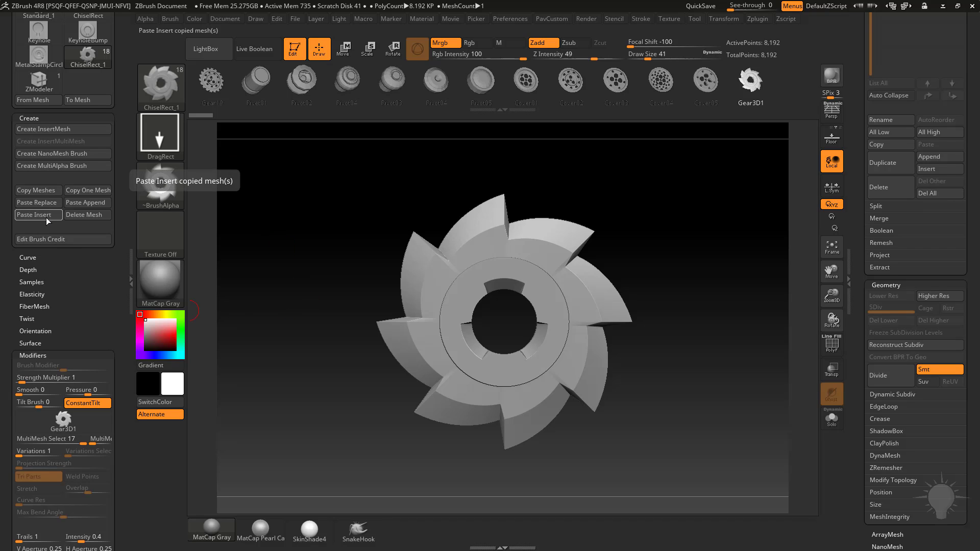
{"action": "left_click", "coordinate": [403, 93]}
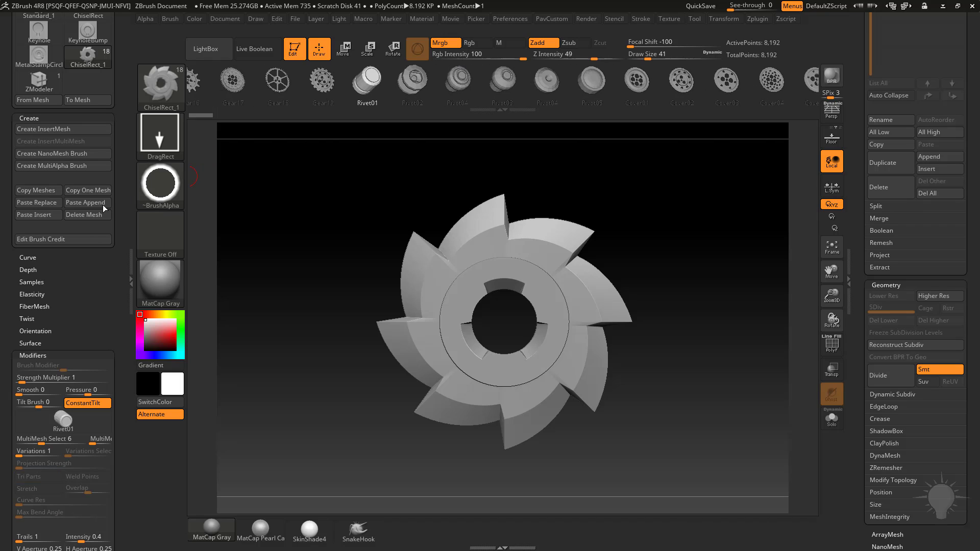
{"action": "left_click", "coordinate": [63, 239]}
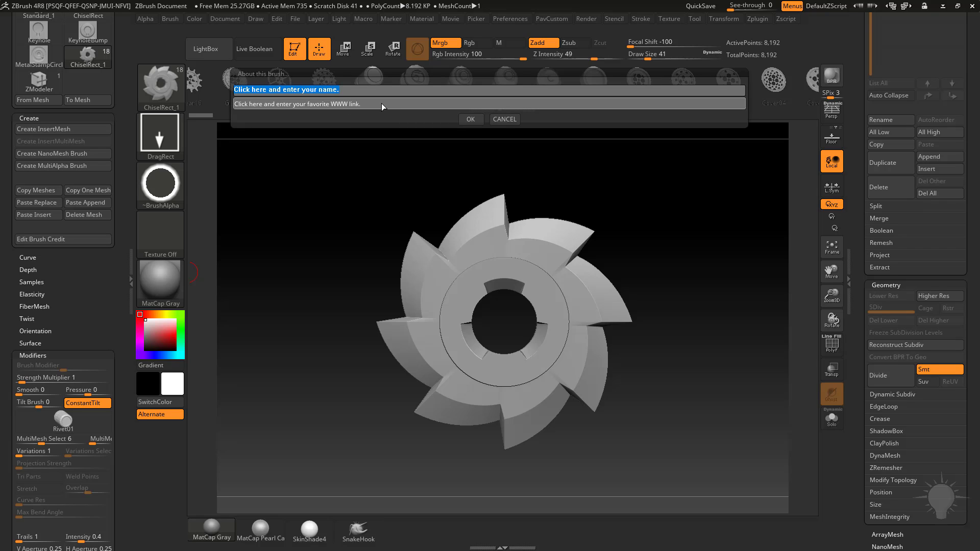
{"action": "left_click", "coordinate": [504, 119]}
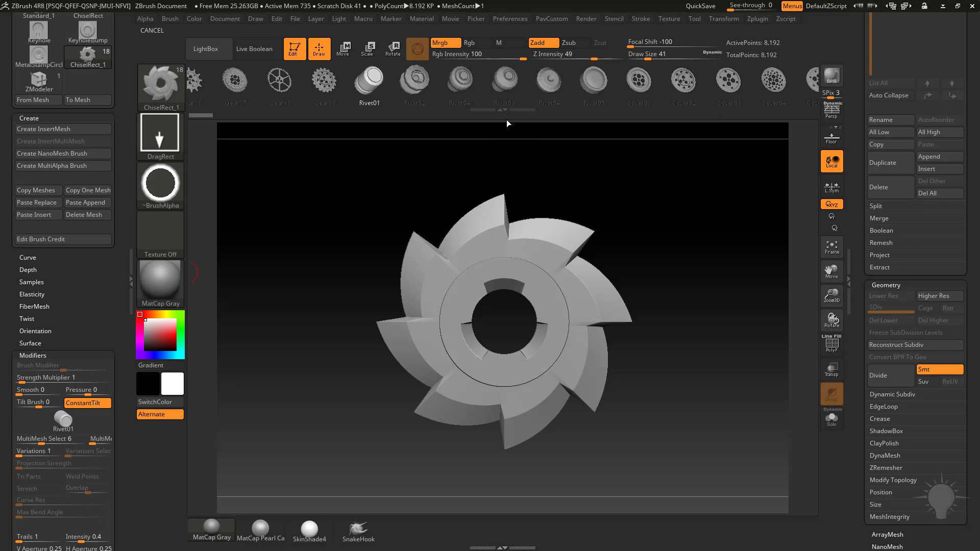
Step: Make the PM3D_Sphere3D_1 sphere the active tool and set the brush's draw size to 94
{"action": "left_click_drag", "start_coordinate": [851, 259], "coordinate": [854, 316]}
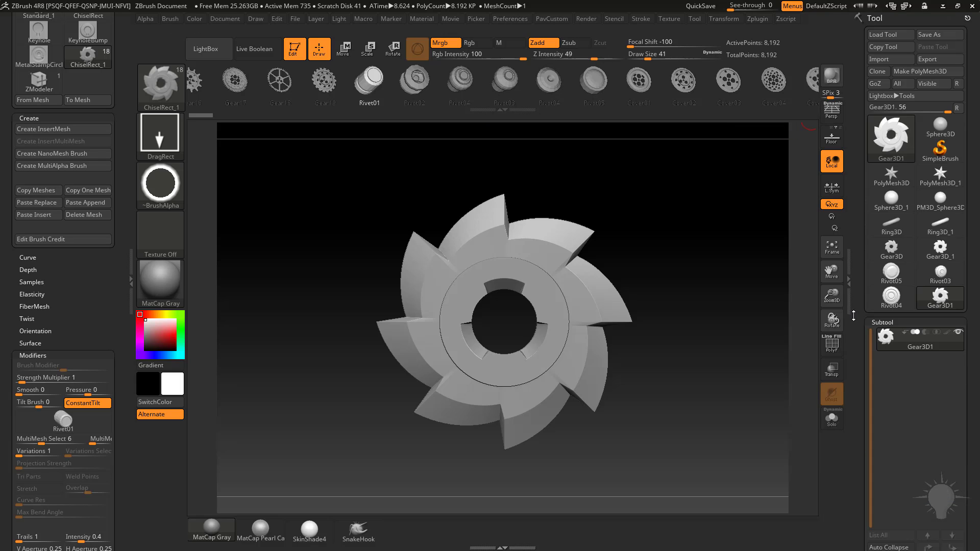
{"action": "left_click", "coordinate": [940, 199]}
{"action": "left_click_drag", "start_coordinate": [687, 225], "coordinate": [628, 262], "text": "alt"}
{"action": "key", "text": "s"}
{"action": "mouse_move", "coordinate": [656, 264]}
{"action": "left_mouse_down"}
{"action": "mouse_move", "coordinate": [639, 267]}
{"action": "mouse_move", "coordinate": [651, 265]}
{"action": "left_mouse_up"}
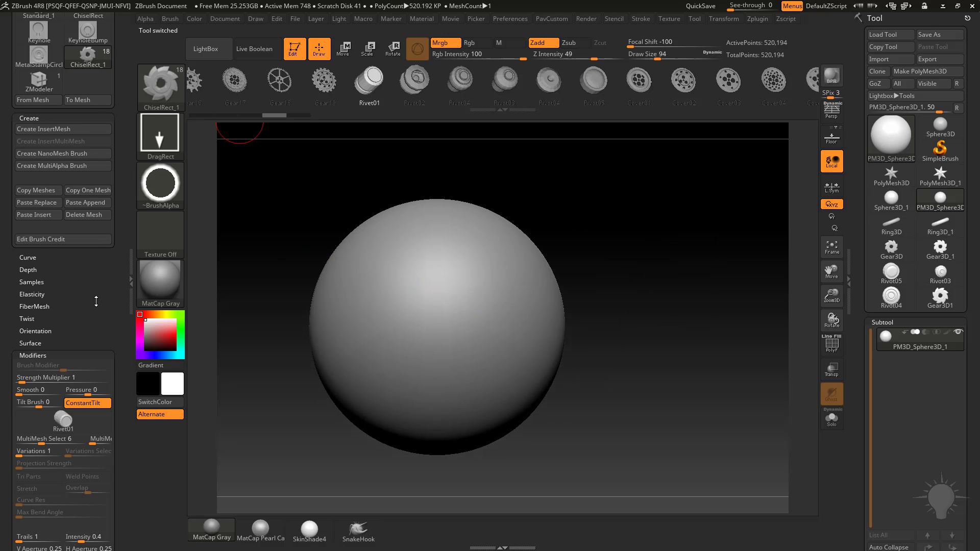
Step: Set the MultiMesh value beside MultiMesh Select to 1 in the brush modifiers and select Gear14 as the starting shape
{"action": "left_click_drag", "start_coordinate": [96, 302], "coordinate": [98, 218]}
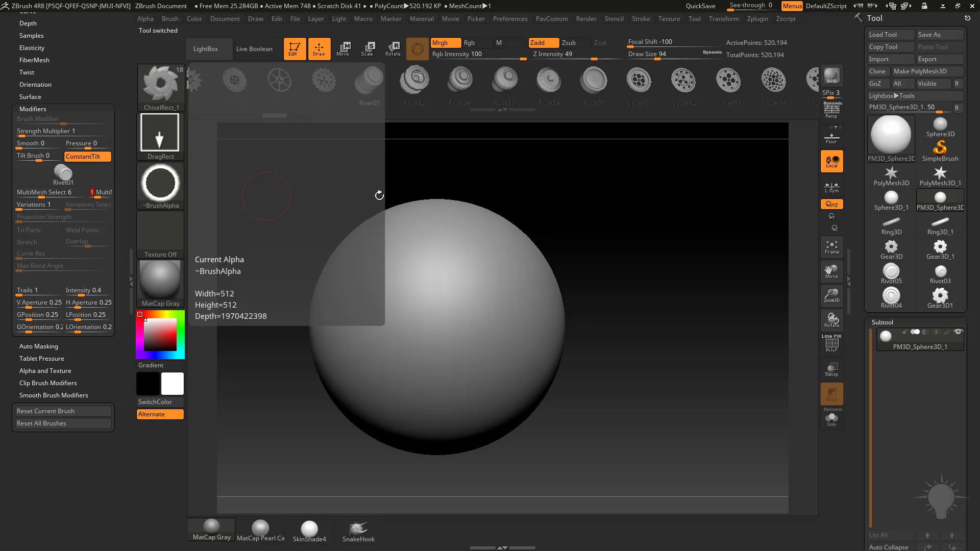
{"action": "left_click_drag", "start_coordinate": [643, 220], "coordinate": [623, 227], "text": "alt"}
{"action": "left_click_drag", "start_coordinate": [266, 84], "coordinate": [434, 100]}
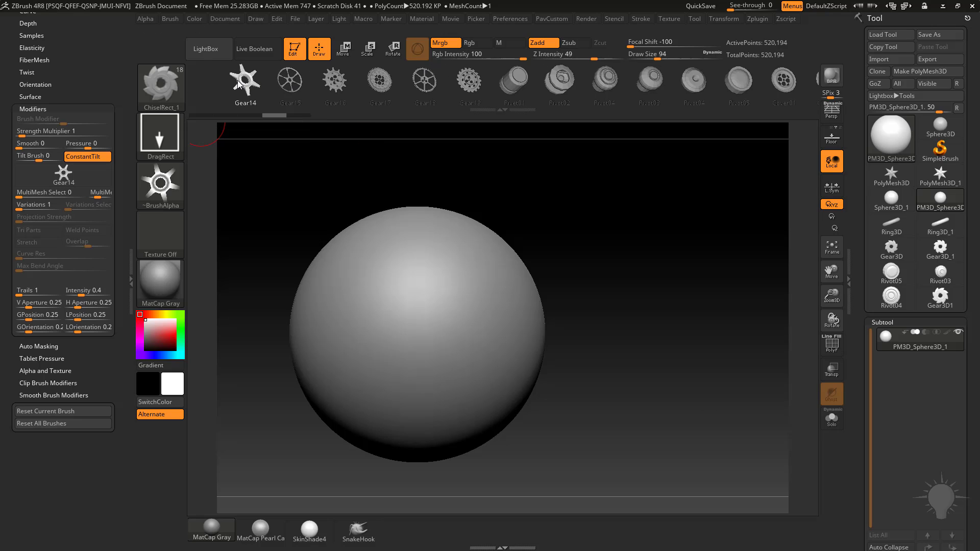
Step: Stamp Gear14 on the left part of the sphere and a toothed gear with round holes beside it near the centre
{"action": "left_click_drag", "start_coordinate": [339, 307], "coordinate": [421, 358]}
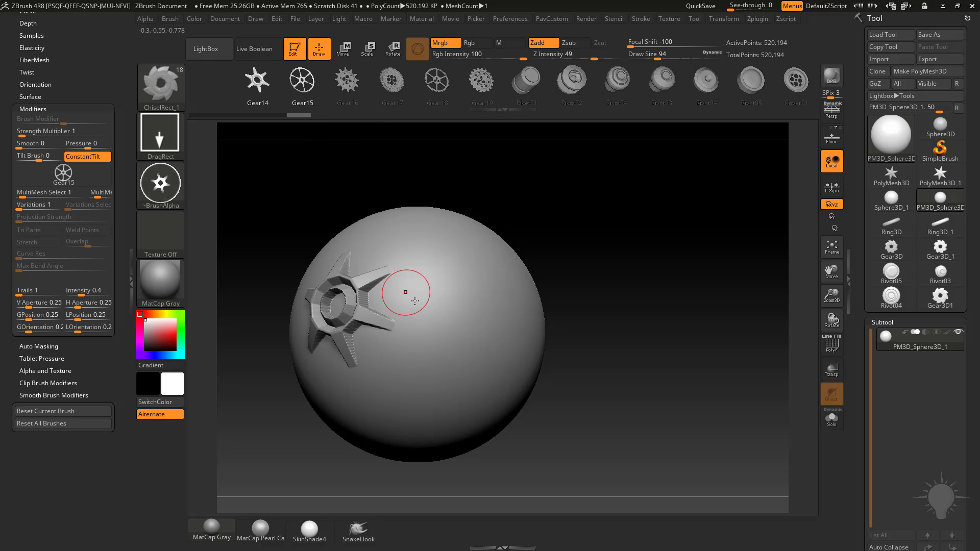
{"action": "left_click_drag", "start_coordinate": [407, 298], "coordinate": [455, 273]}
{"action": "key", "text": "ctrl+z"}
{"action": "key", "text": "Right"}
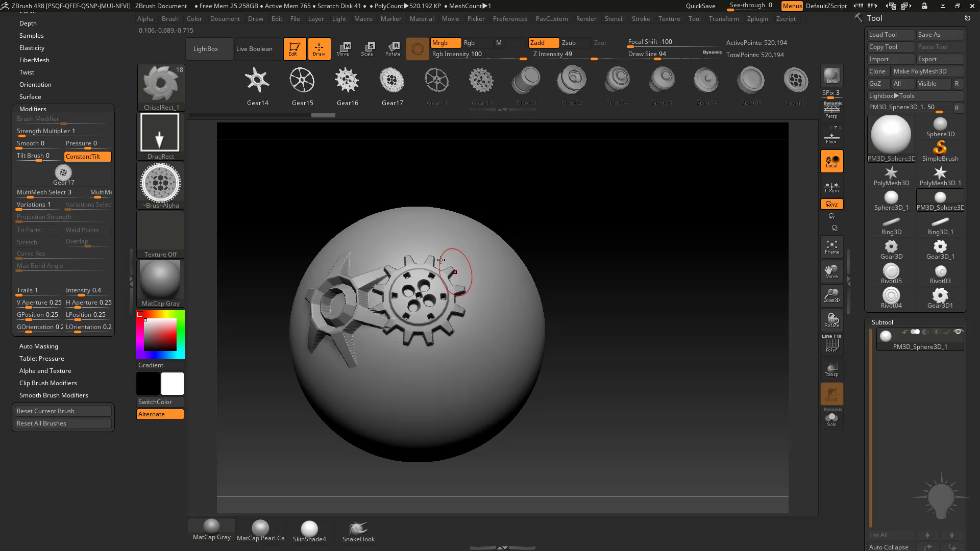
Step: Stamp the brush's following gears and rivets on the sphere around the central toothed gear
{"action": "left_click_drag", "start_coordinate": [386, 239], "coordinate": [525, 304]}
{"action": "key", "text": "Right"}
{"action": "key", "text": "Right"}
{"action": "left_click_drag", "start_coordinate": [493, 332], "coordinate": [521, 360]}
{"action": "key", "text": "Right"}
{"action": "key", "text": "Right"}
{"action": "mouse_move", "coordinate": [441, 377]}
{"action": "left_mouse_down"}
{"action": "mouse_move", "coordinate": [412, 422]}
{"action": "mouse_move", "coordinate": [439, 381]}
{"action": "mouse_move", "coordinate": [470, 392]}
{"action": "left_mouse_up"}
{"action": "key", "text": "Right"}
{"action": "key", "text": "Right"}
Step: Capture the framed sphere with its gears as the icon of the ChiselRect_1 brush
{"action": "key", "text": "f"}
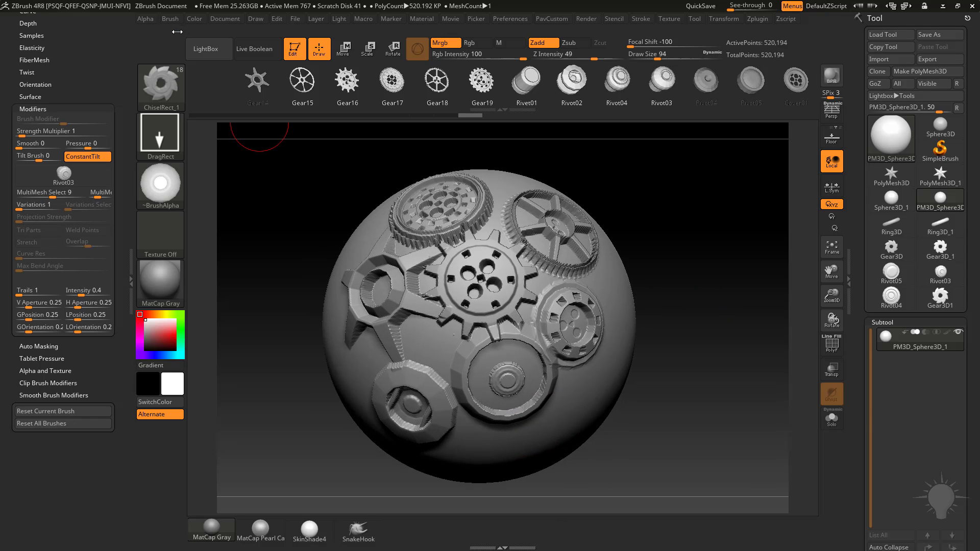
{"action": "left_click", "coordinate": [171, 19]}
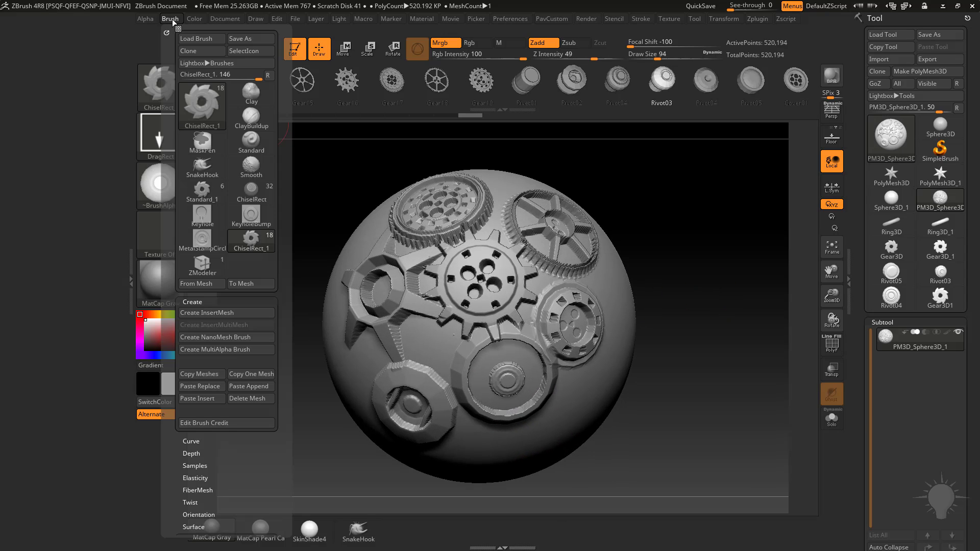
{"action": "left_click", "coordinate": [250, 52]}
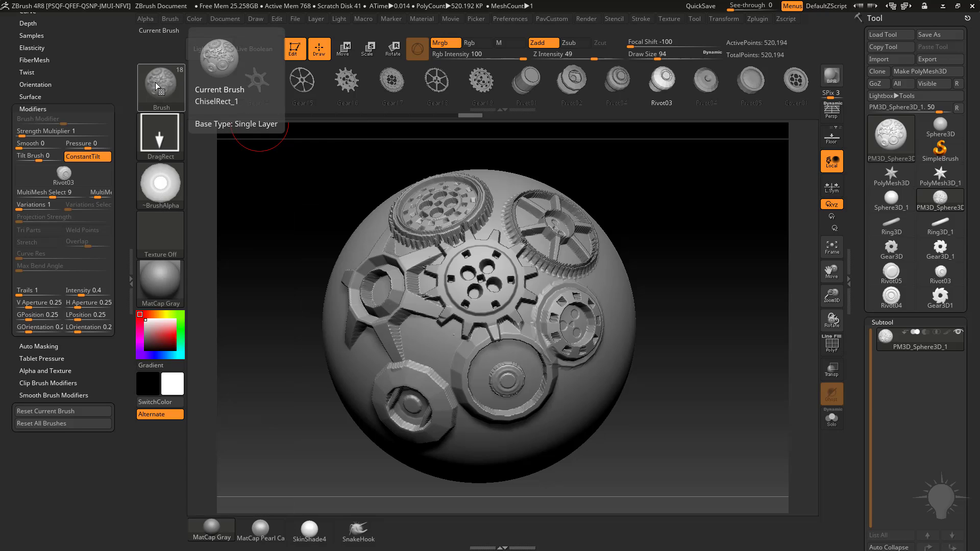
Step: Start saving the brush as a preset and browse to the ZBrushes folder inside ZBrush 4R8
{"action": "left_click", "coordinate": [171, 20]}
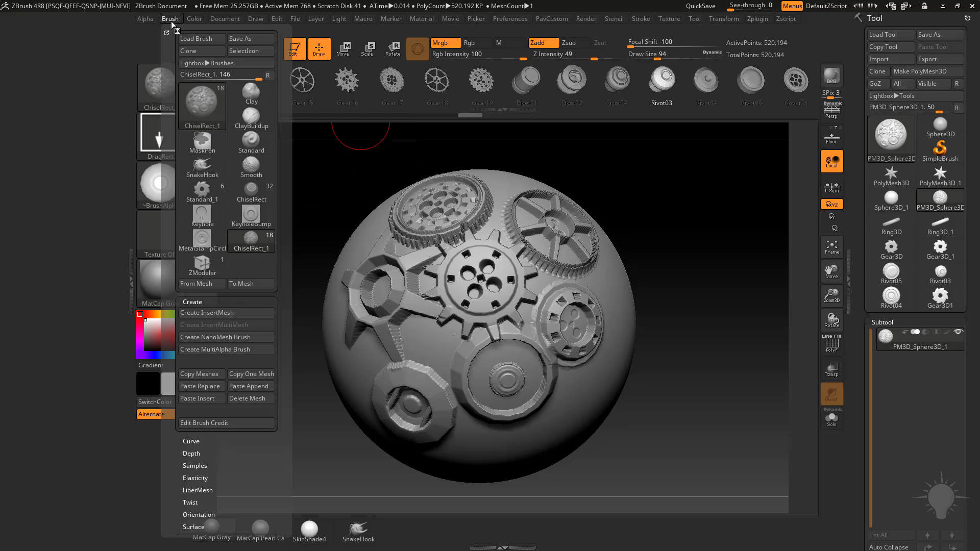
{"action": "left_click", "coordinate": [250, 39]}
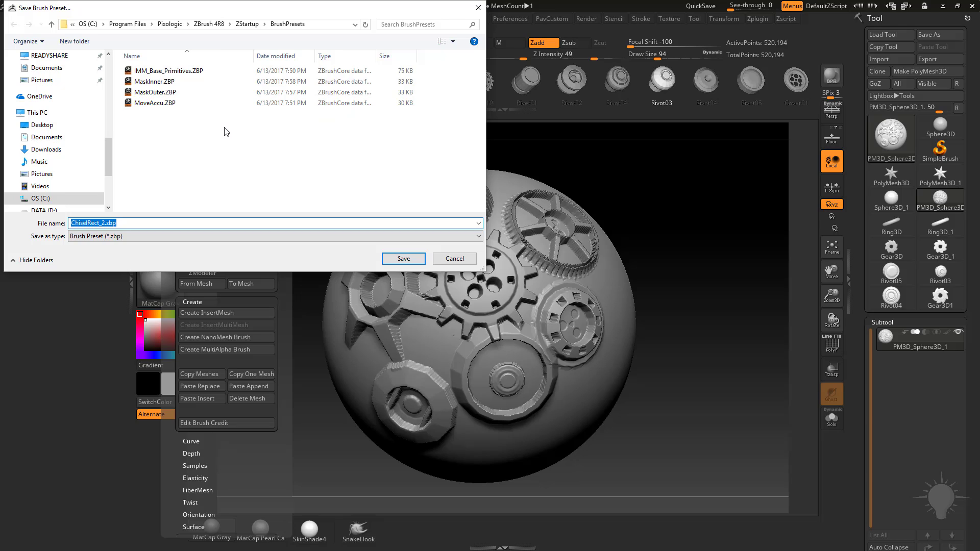
{"action": "left_click", "coordinate": [209, 24]}
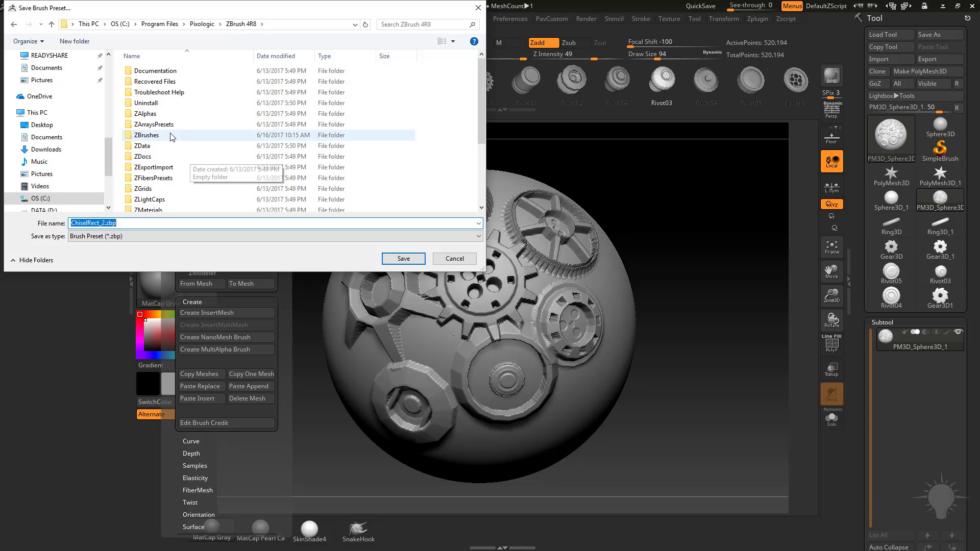
{"action": "double_click", "coordinate": [224, 135]}
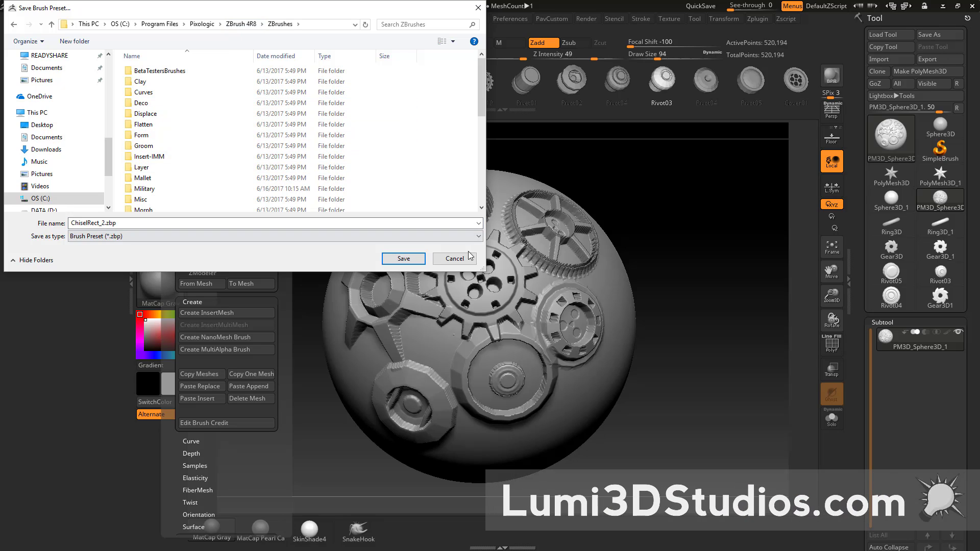